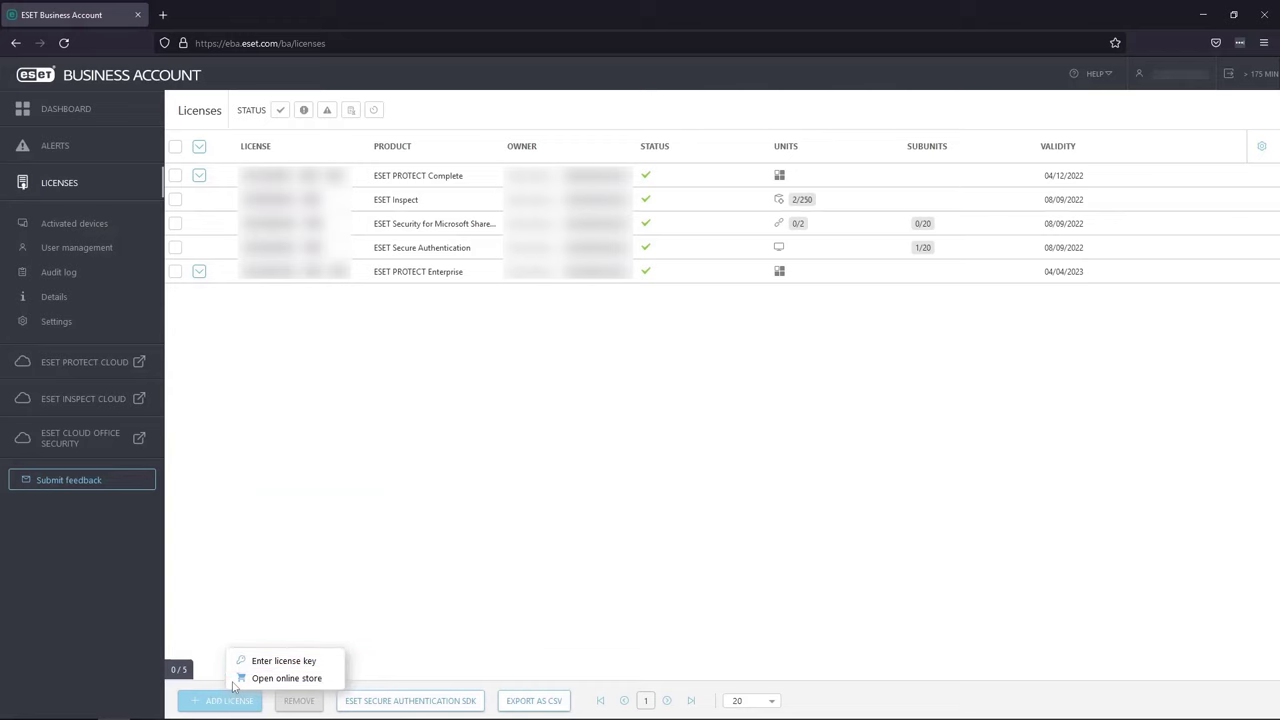
- Add a license to the business account by license key
{"action": "left_click", "coordinate": [270, 661]}
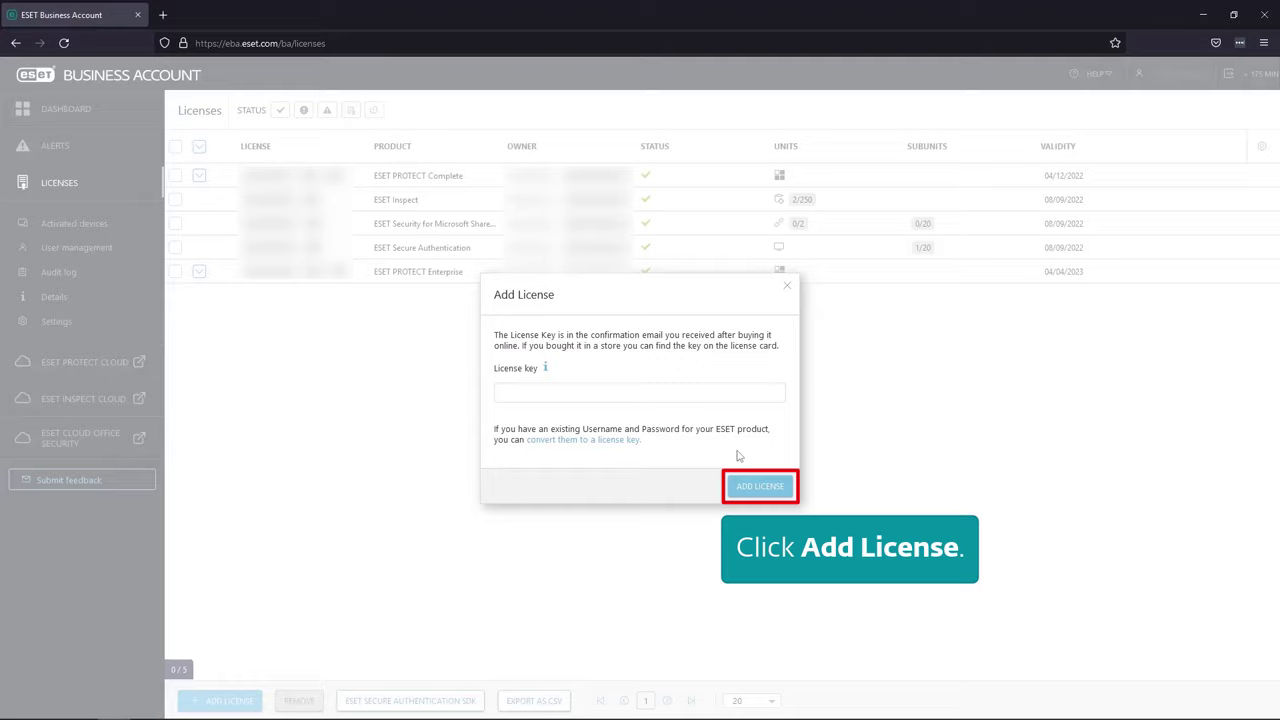
{"action": "left_click", "coordinate": [749, 495]}
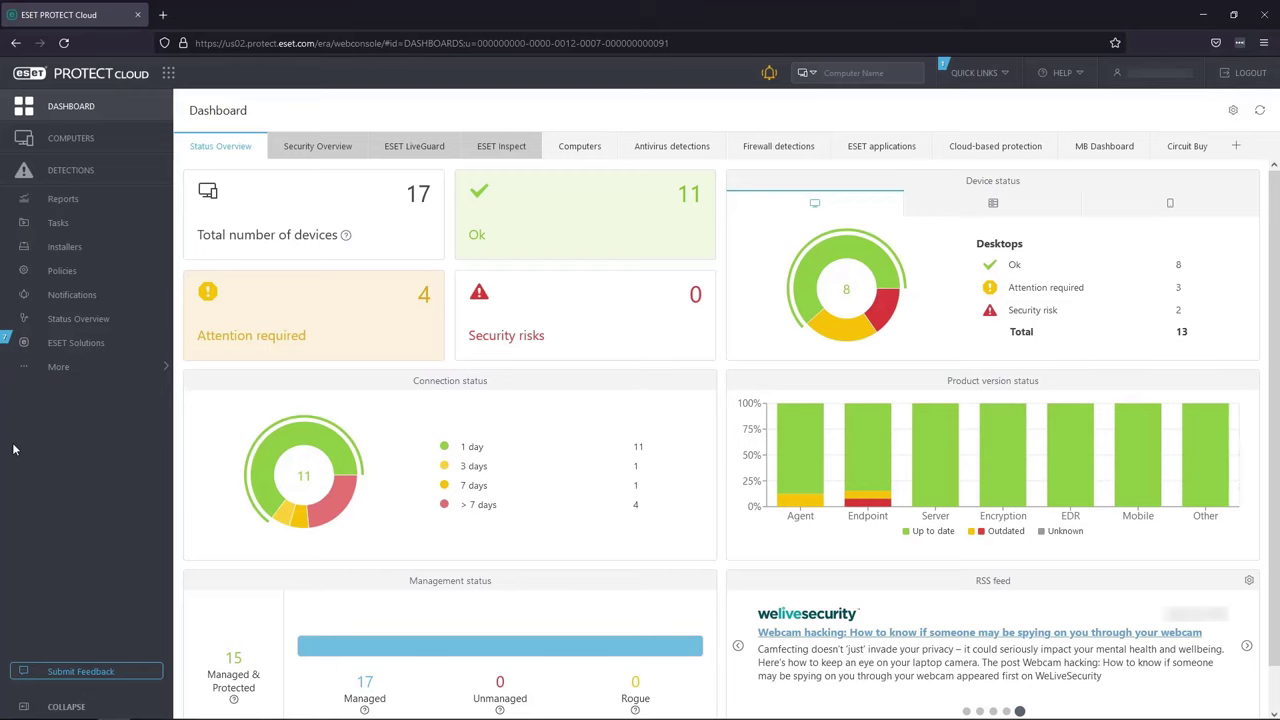
- In ESET PROTECT Cloud, synchronize the licenses from License Management
{"action": "left_click", "coordinate": [58, 366]}
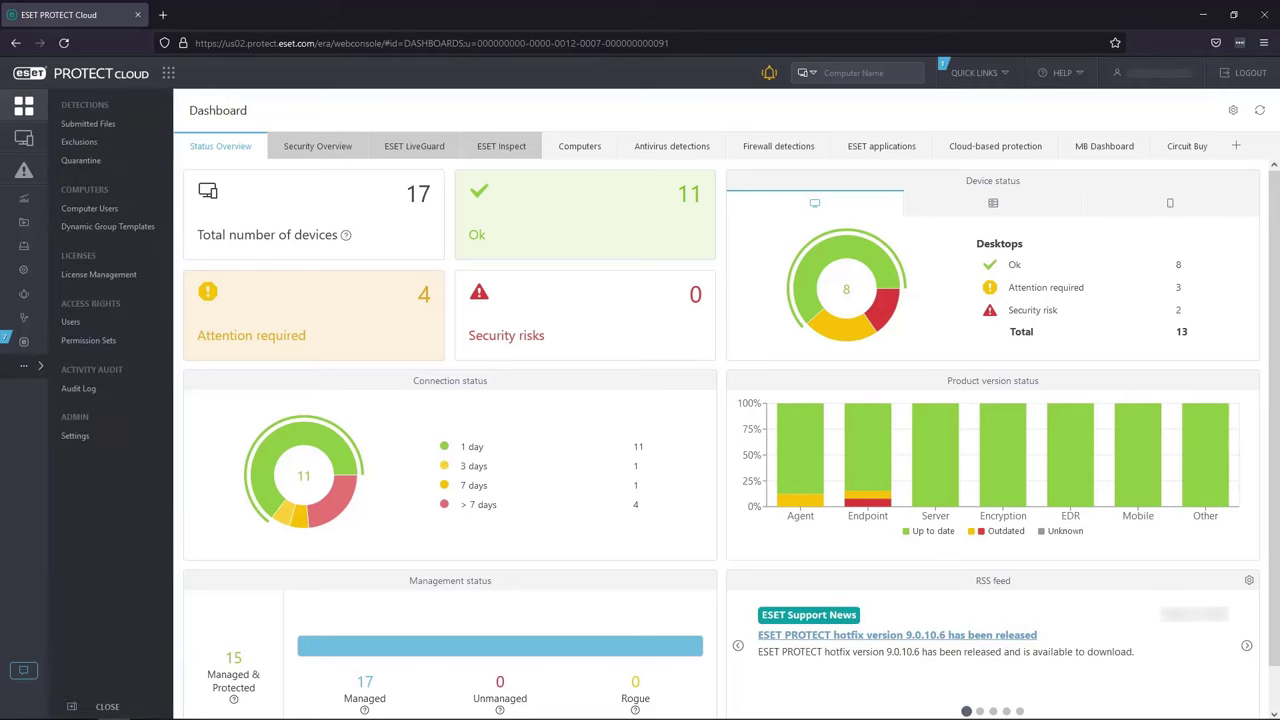
{"action": "left_click", "coordinate": [99, 283]}
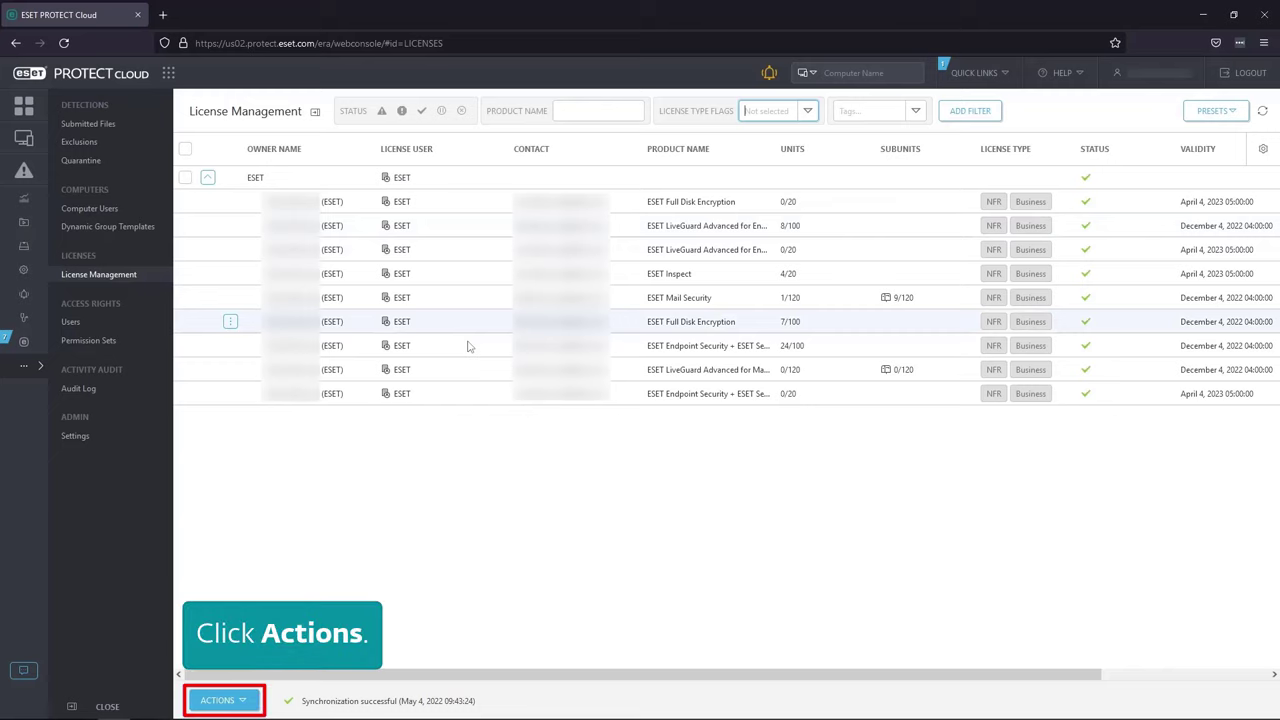
{"action": "left_click", "coordinate": [220, 700]}
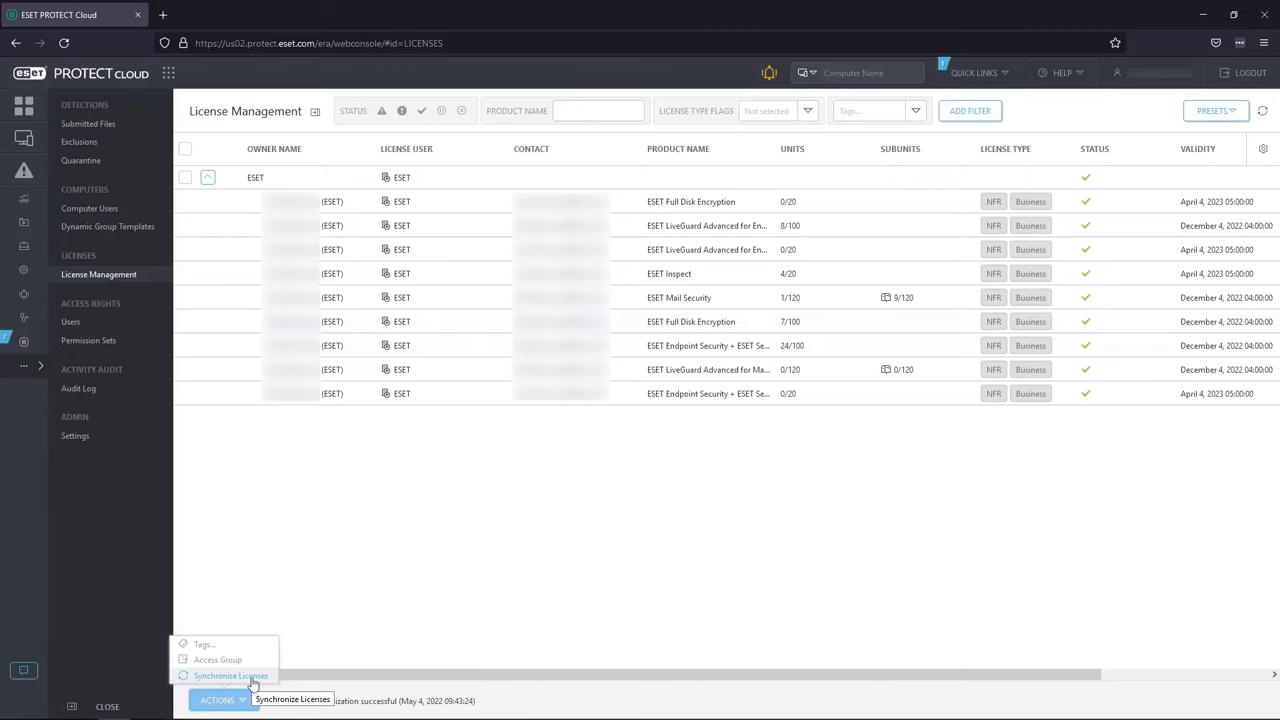
{"action": "left_click", "coordinate": [230, 676]}
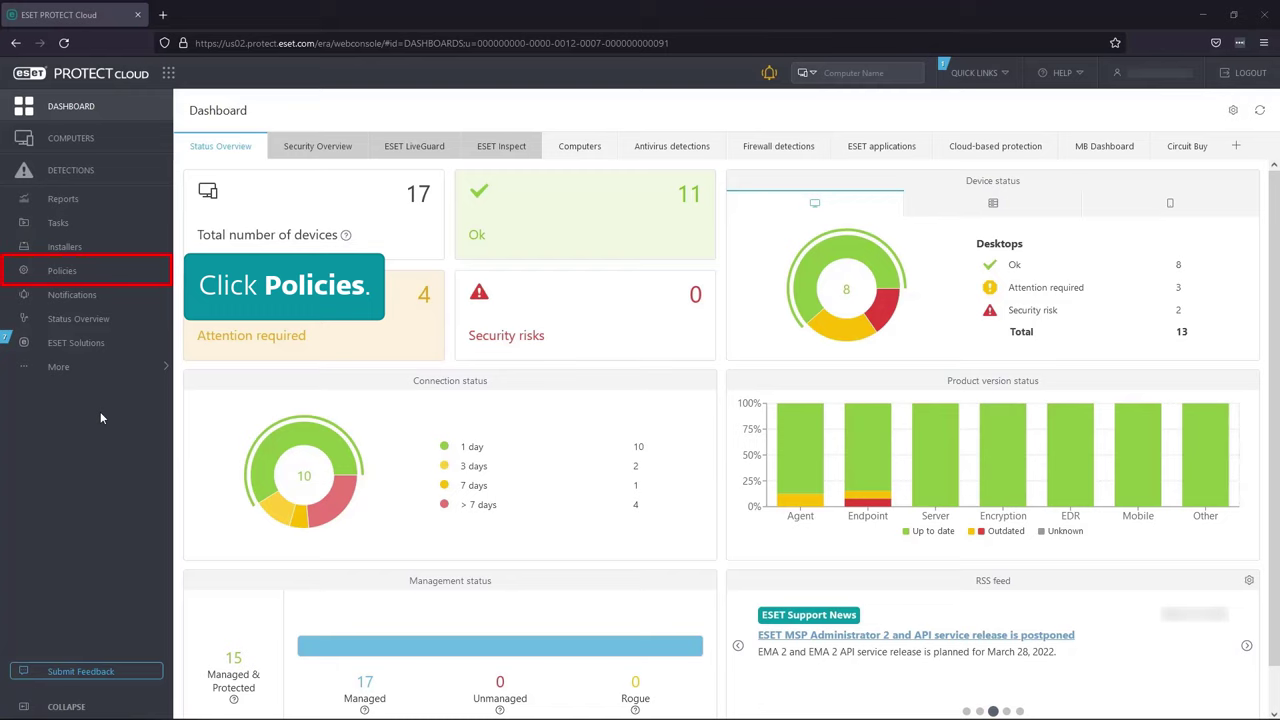
- Create a new policy named "Enable ESET LiveGuard Advanced" and proceed to its settings
{"action": "left_click", "coordinate": [78, 272]}
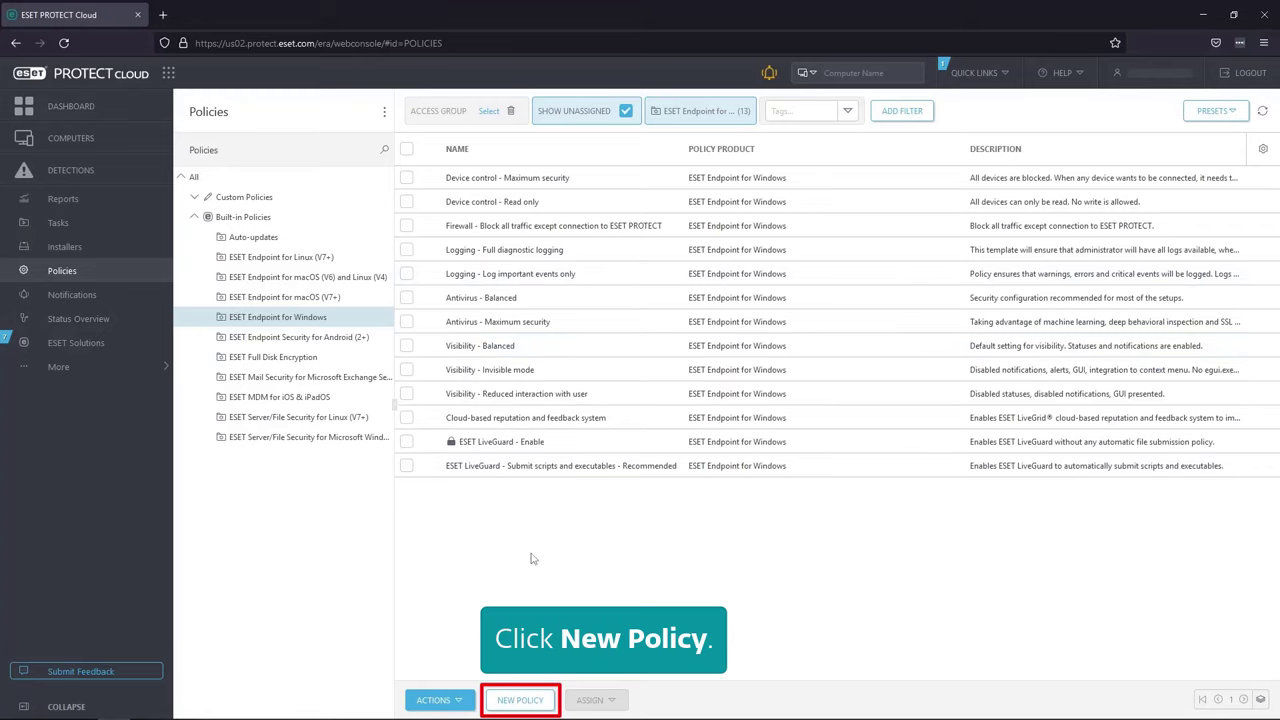
{"action": "left_click", "coordinate": [520, 701]}
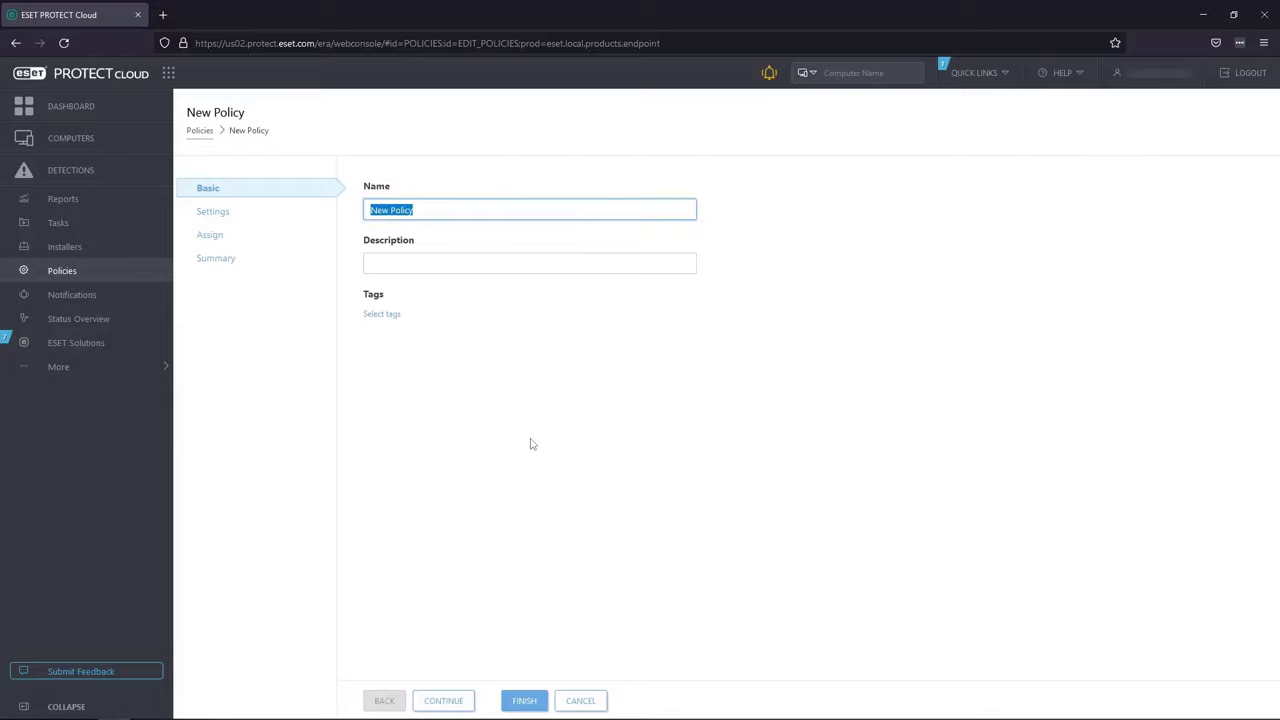
{"action": "type", "text": "Enable ESET LiveGuard Advanced"}
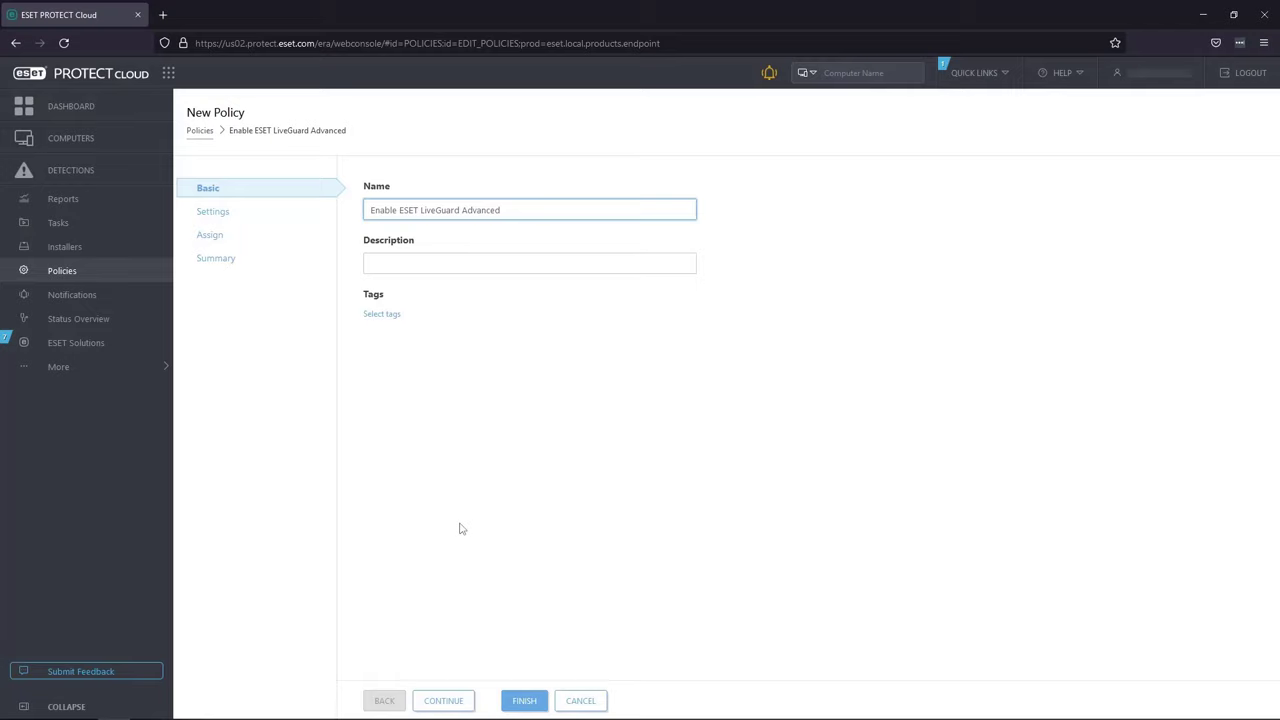
{"action": "left_click", "coordinate": [440, 702]}
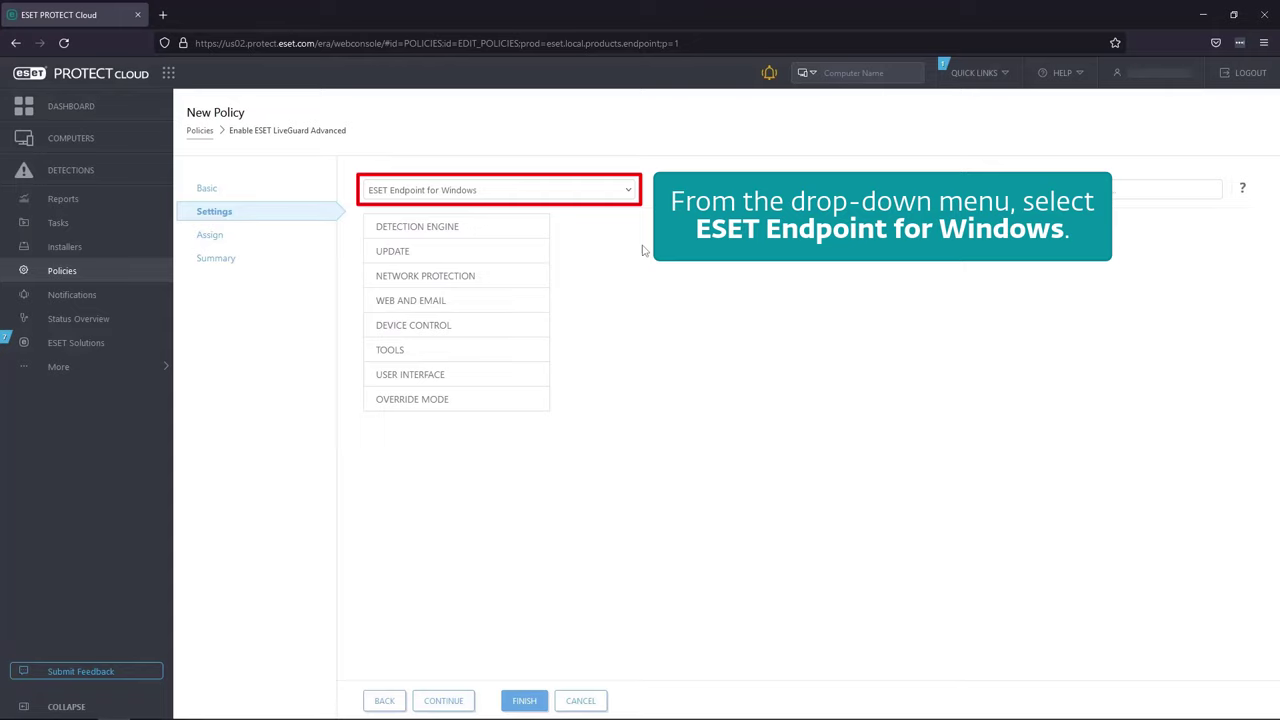
- For ESET Endpoint for Windows, enable the ESET LiveGrid feedback system and ESET LiveGuard under the detection engine's cloud-based protection
{"action": "left_click", "coordinate": [613, 193]}
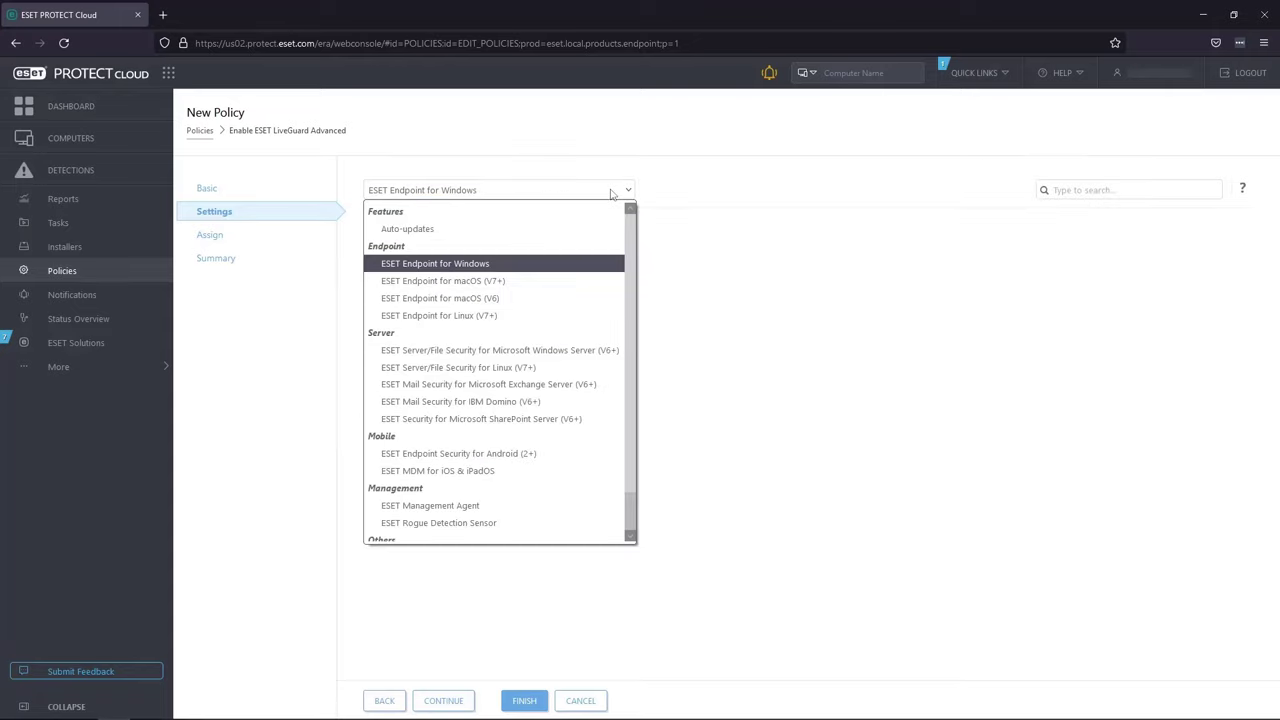
{"action": "left_click", "coordinate": [467, 266]}
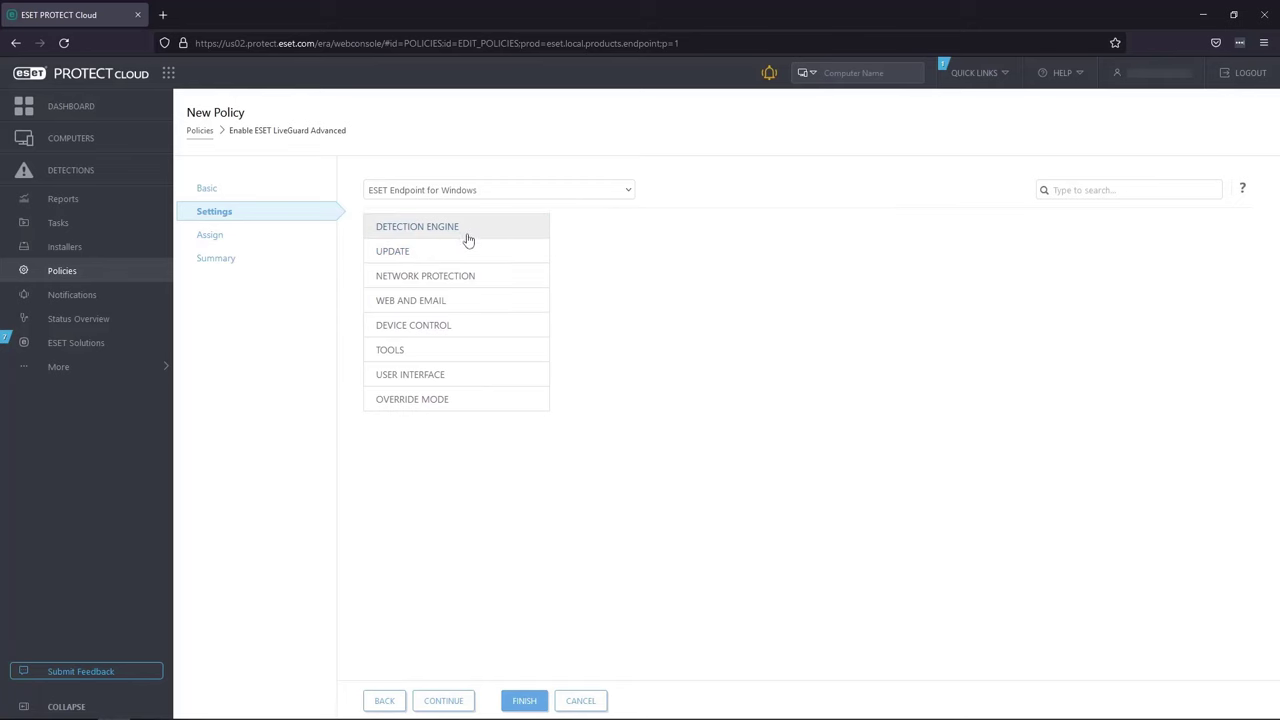
{"action": "left_click", "coordinate": [467, 232]}
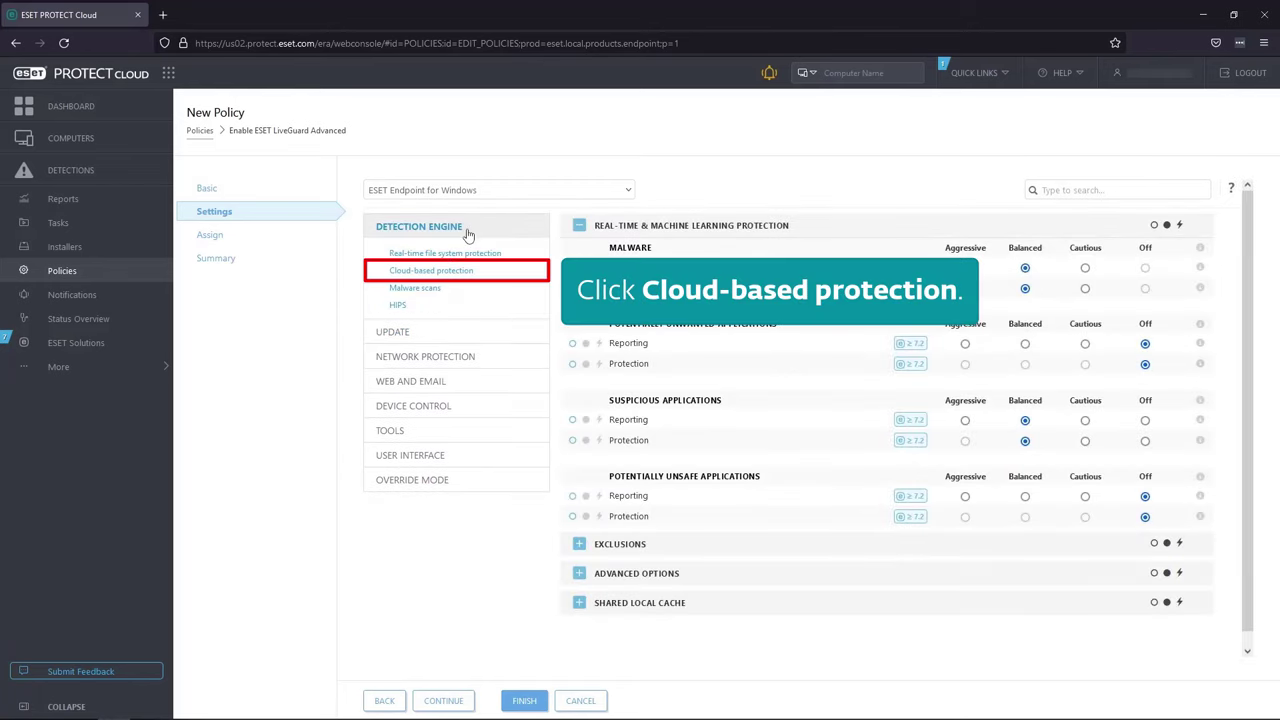
{"action": "left_click", "coordinate": [432, 273]}
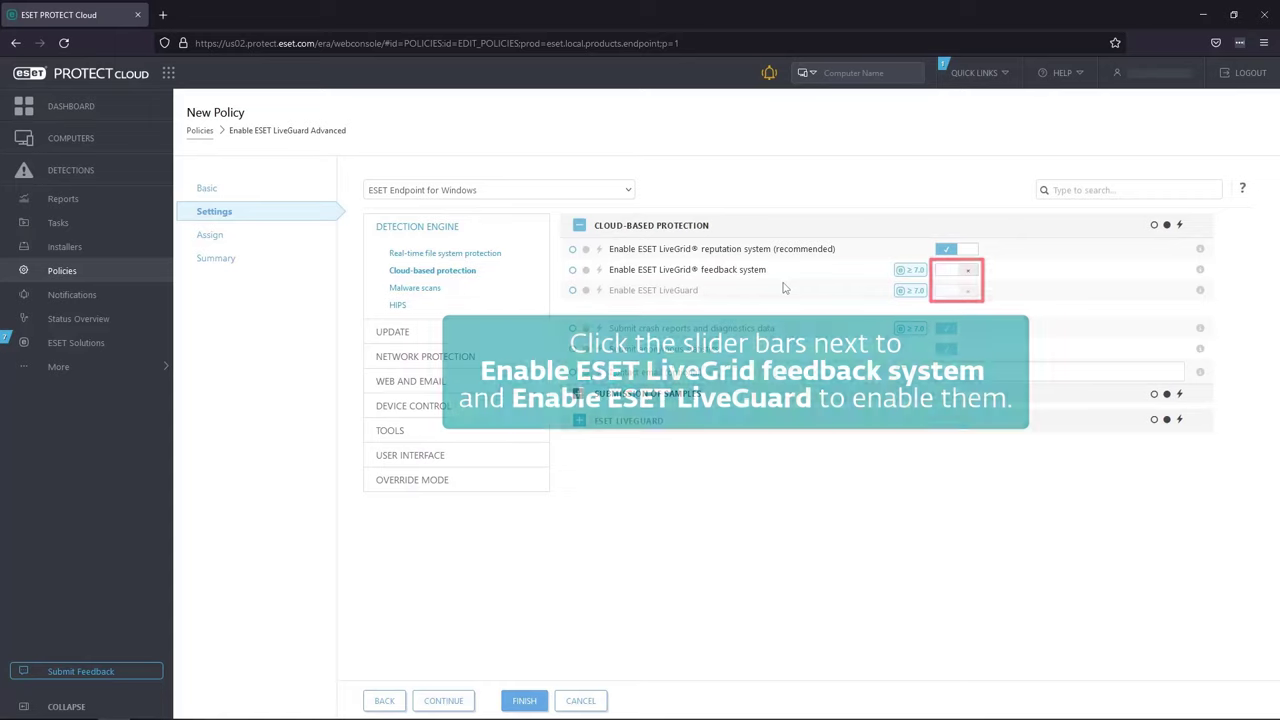
{"action": "left_click", "coordinate": [949, 272]}
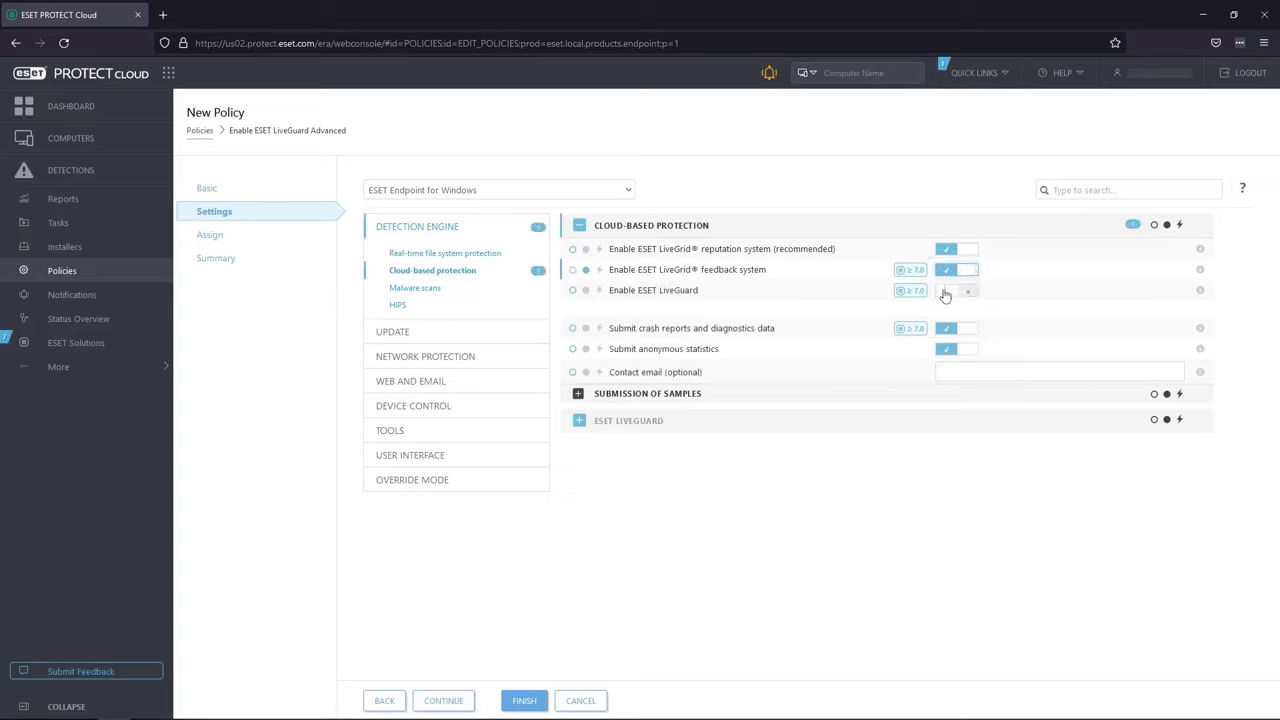
{"action": "left_click", "coordinate": [945, 292]}
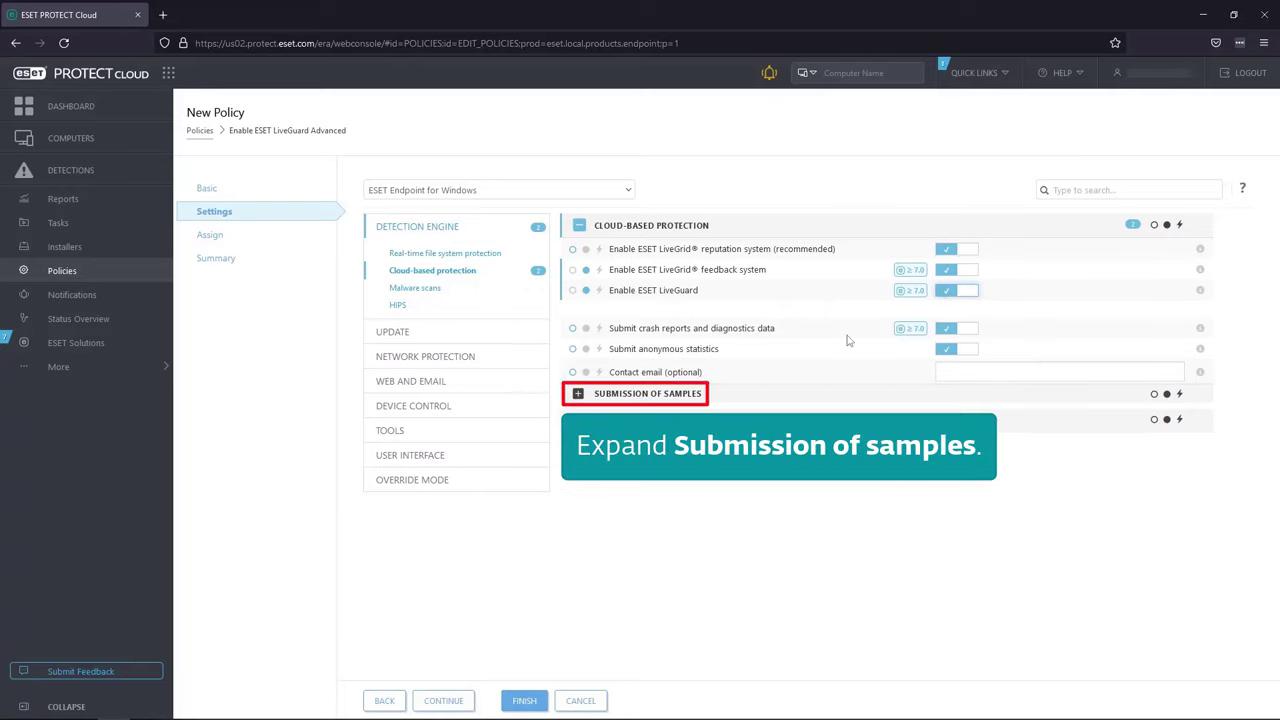
- Enable automatic submission of suspicious documents in the policy's sample submission settings
{"action": "left_click", "coordinate": [578, 394]}
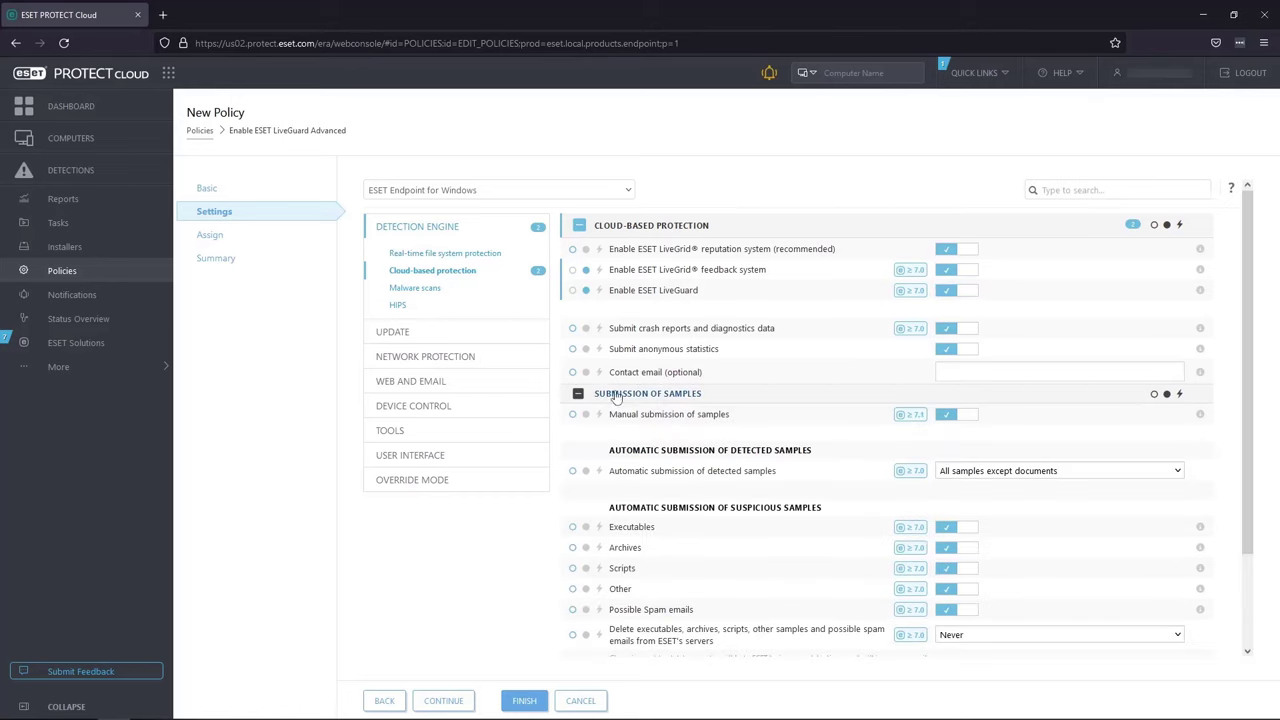
{"action": "scroll", "coordinate": [851, 420], "scroll_direction": "down", "scroll_amount": 3}
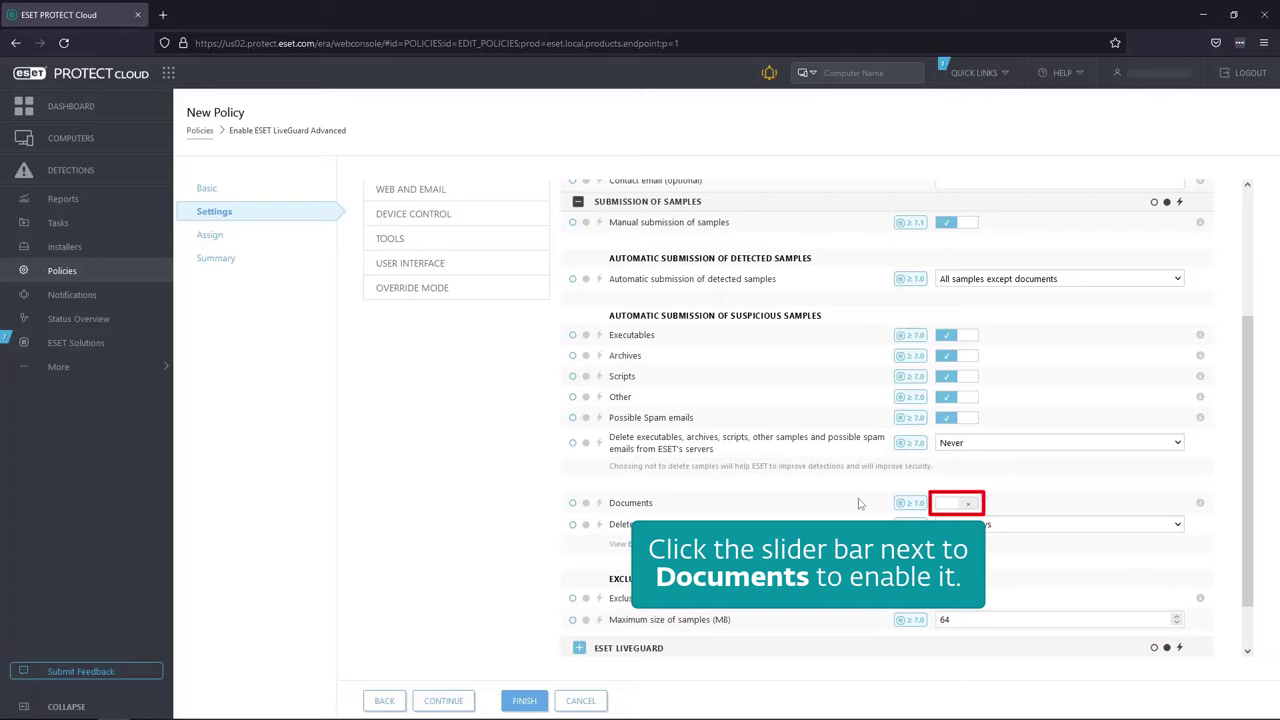
{"action": "left_click", "coordinate": [946, 505]}
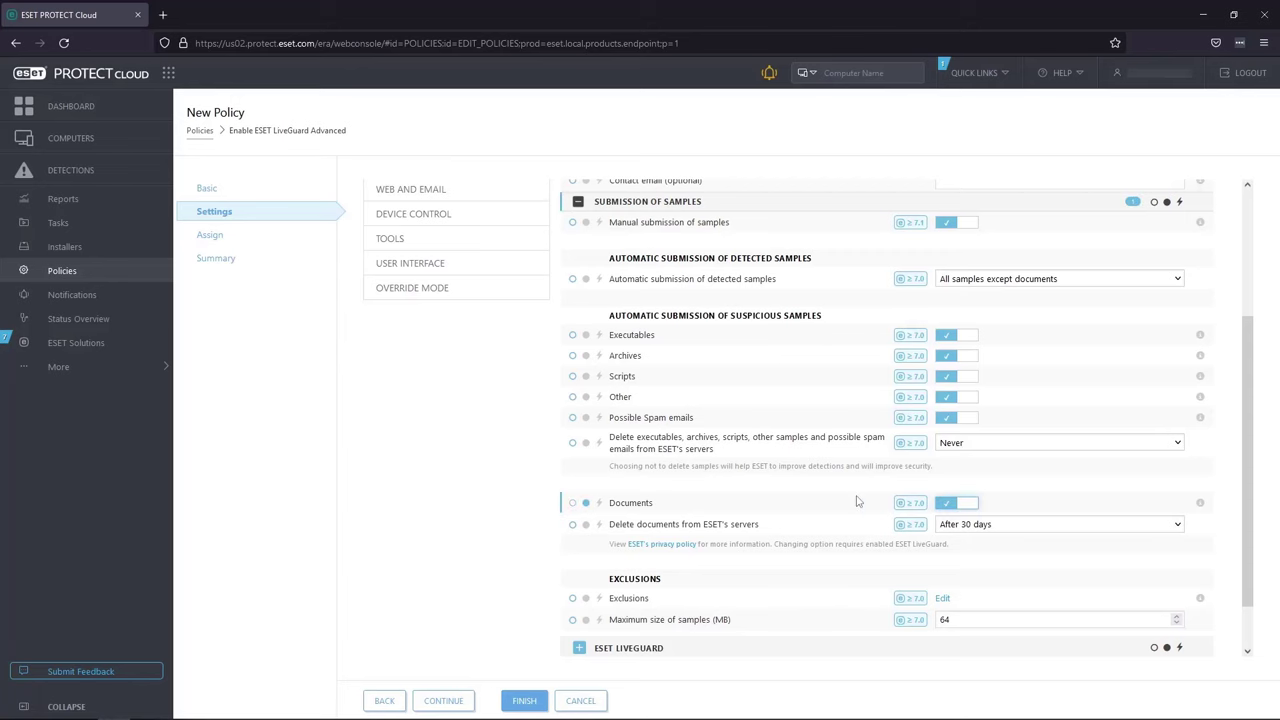
- Set ESET LiveGuard's proactive protection to "Block execution until receiving the analysis result" and proceed to the policy's assignment
{"action": "scroll", "coordinate": [857, 500], "scroll_direction": "down", "scroll_amount": 1}
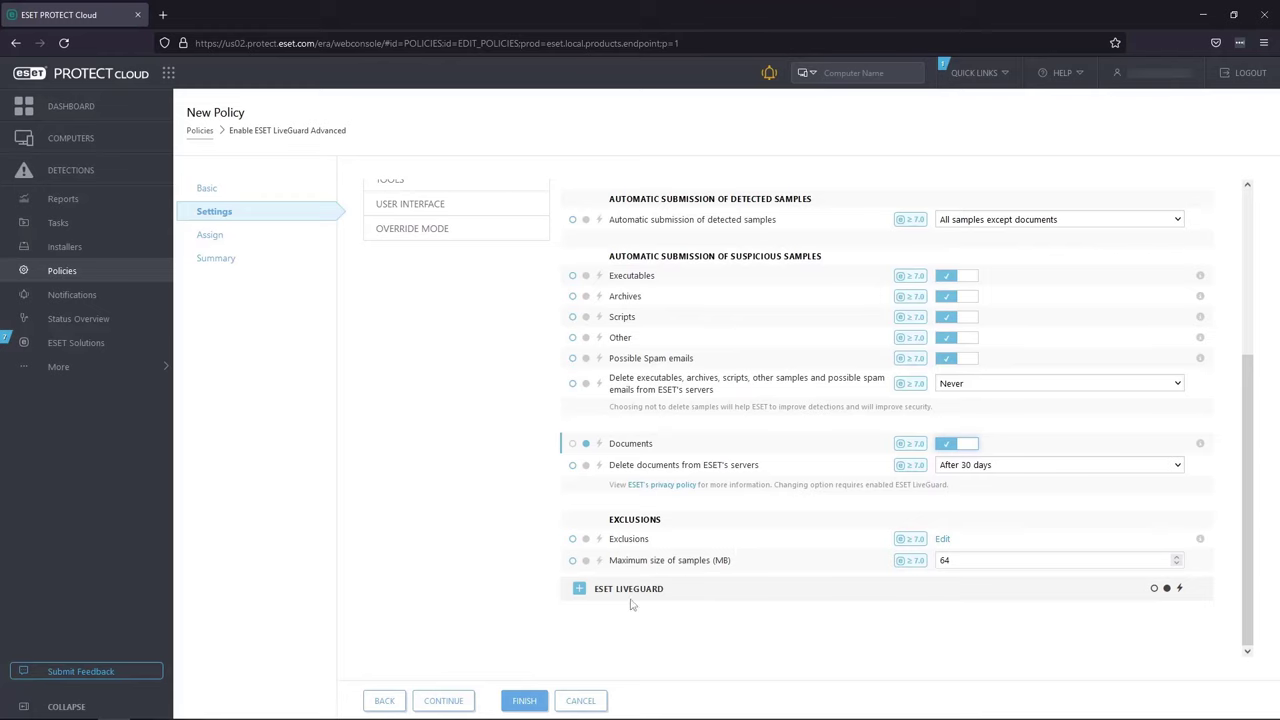
{"action": "left_click", "coordinate": [580, 590]}
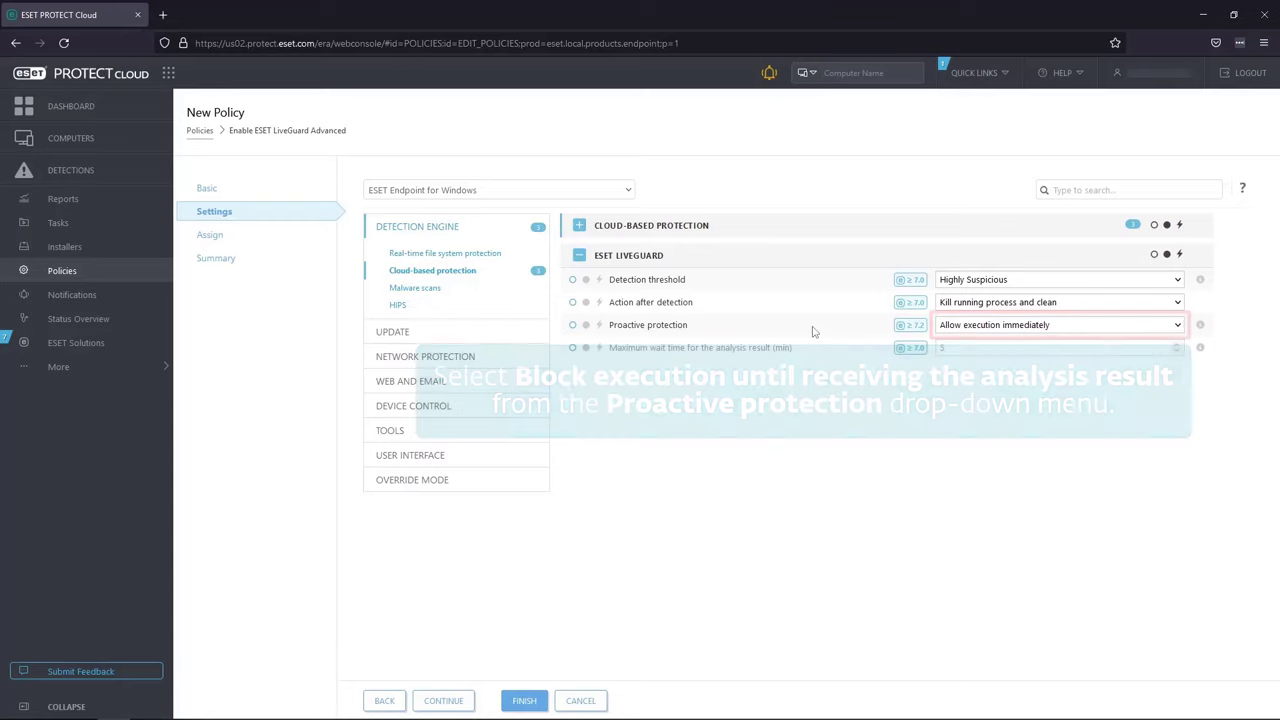
{"action": "left_click", "coordinate": [985, 332]}
{"action": "left_click", "coordinate": [977, 358]}
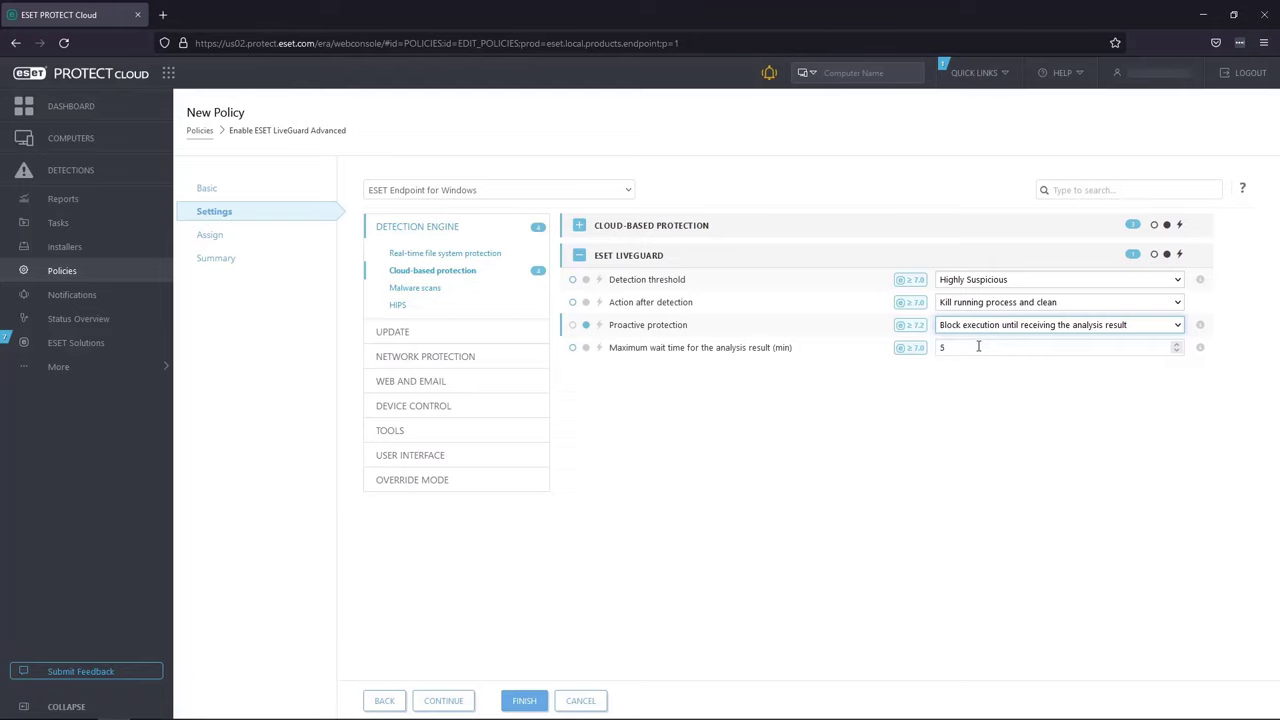
{"action": "left_click", "coordinate": [450, 698]}
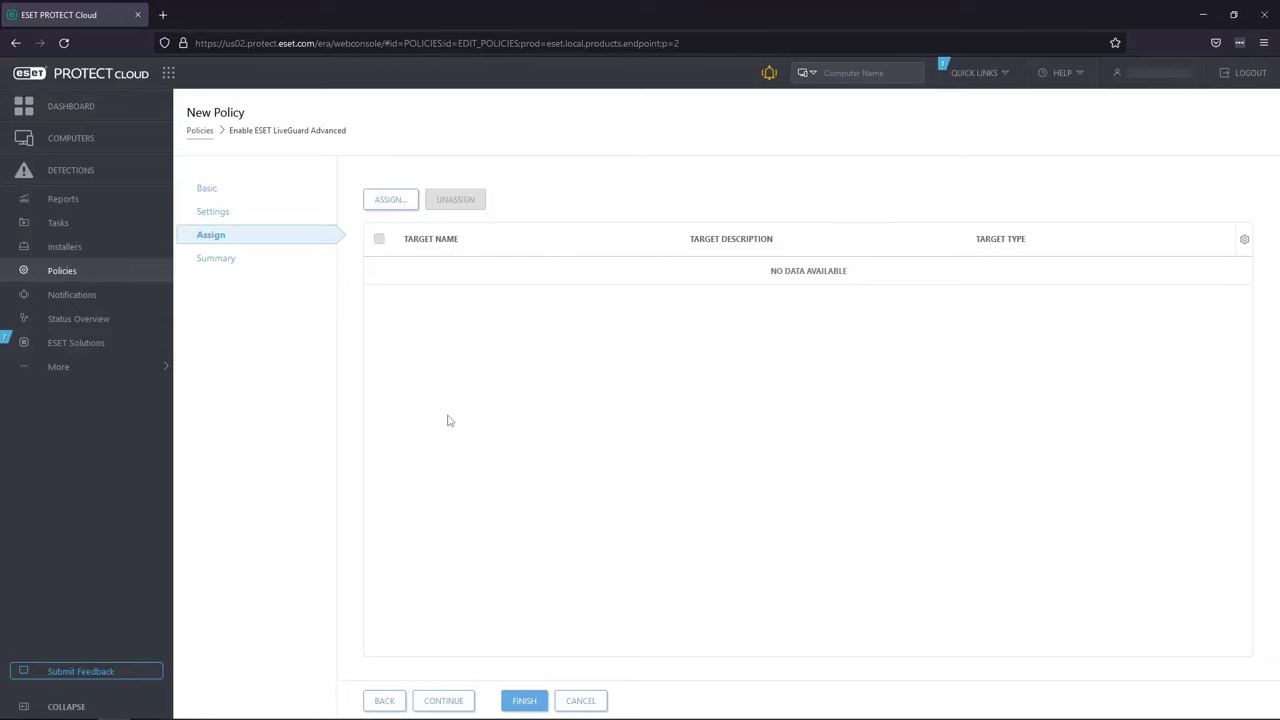
- Assign the policy to the All static group and finish creating it
{"action": "left_click", "coordinate": [388, 203]}
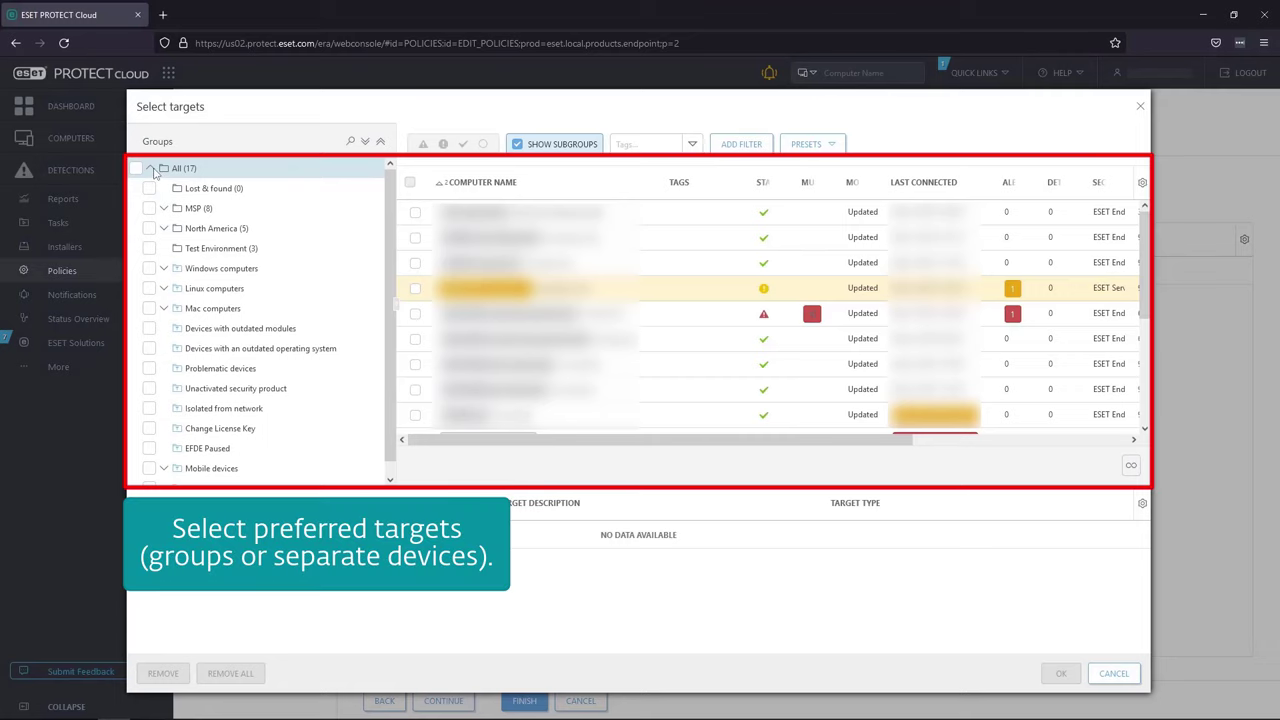
{"action": "left_click", "coordinate": [137, 168]}
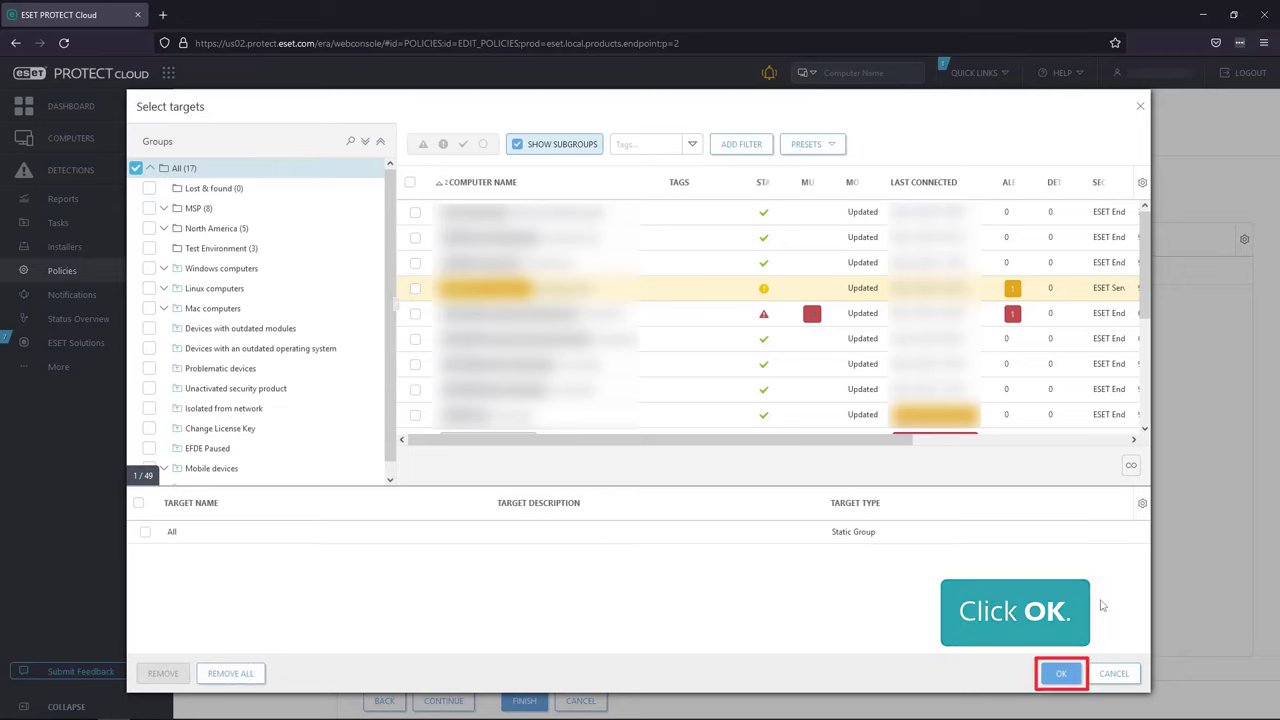
{"action": "left_click", "coordinate": [1056, 674]}
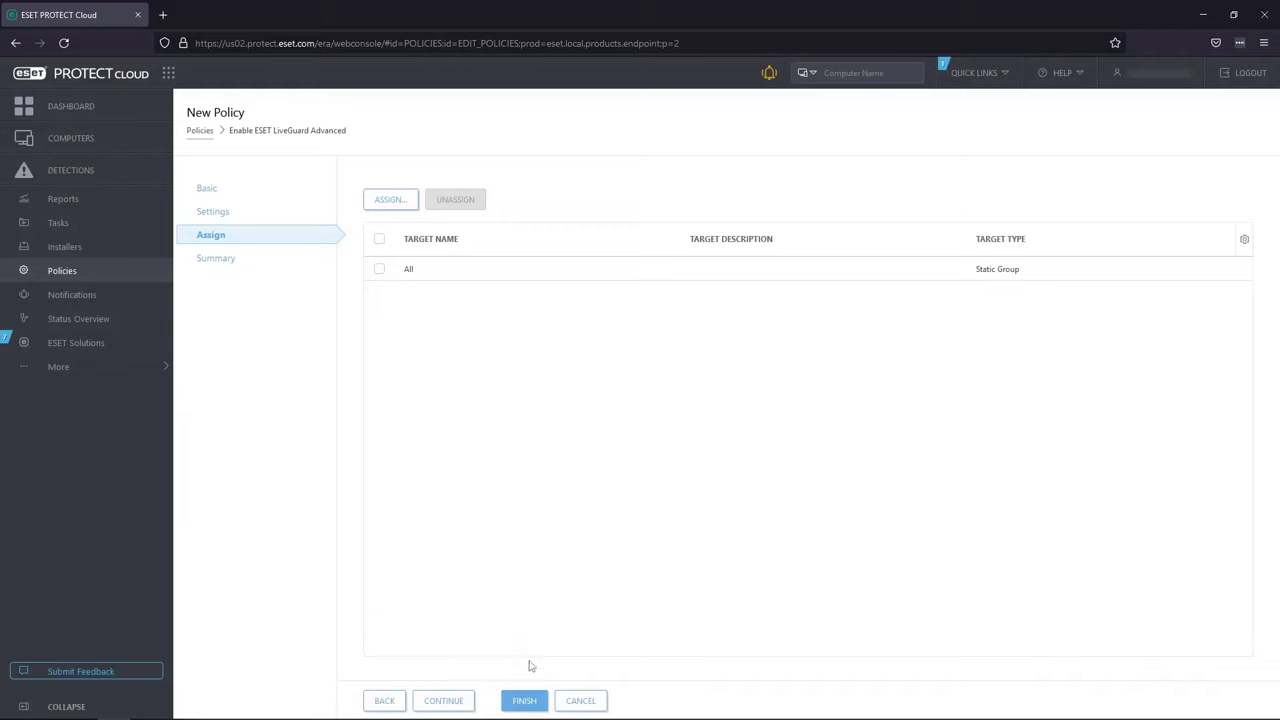
{"action": "left_click", "coordinate": [524, 700]}
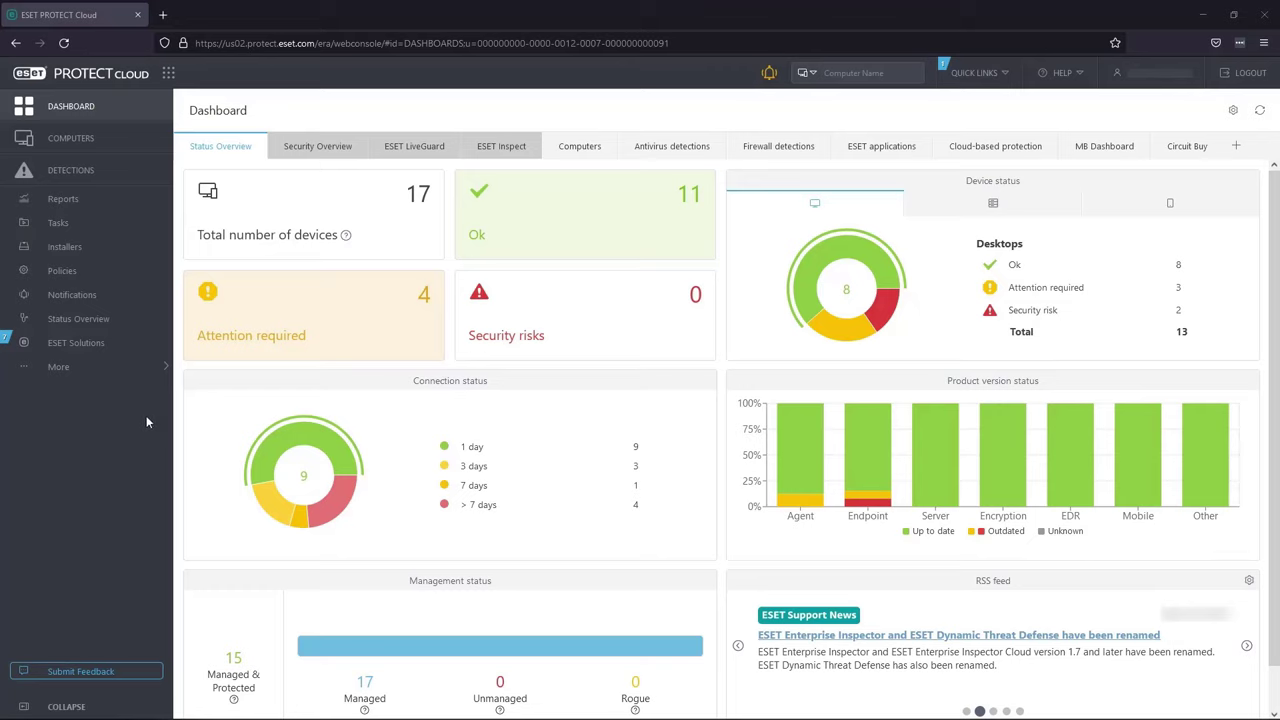
- Create a new client task named "Activate ESET LiveGuard Advanced" with Product Activation as its task type
{"action": "left_click", "coordinate": [64, 226]}
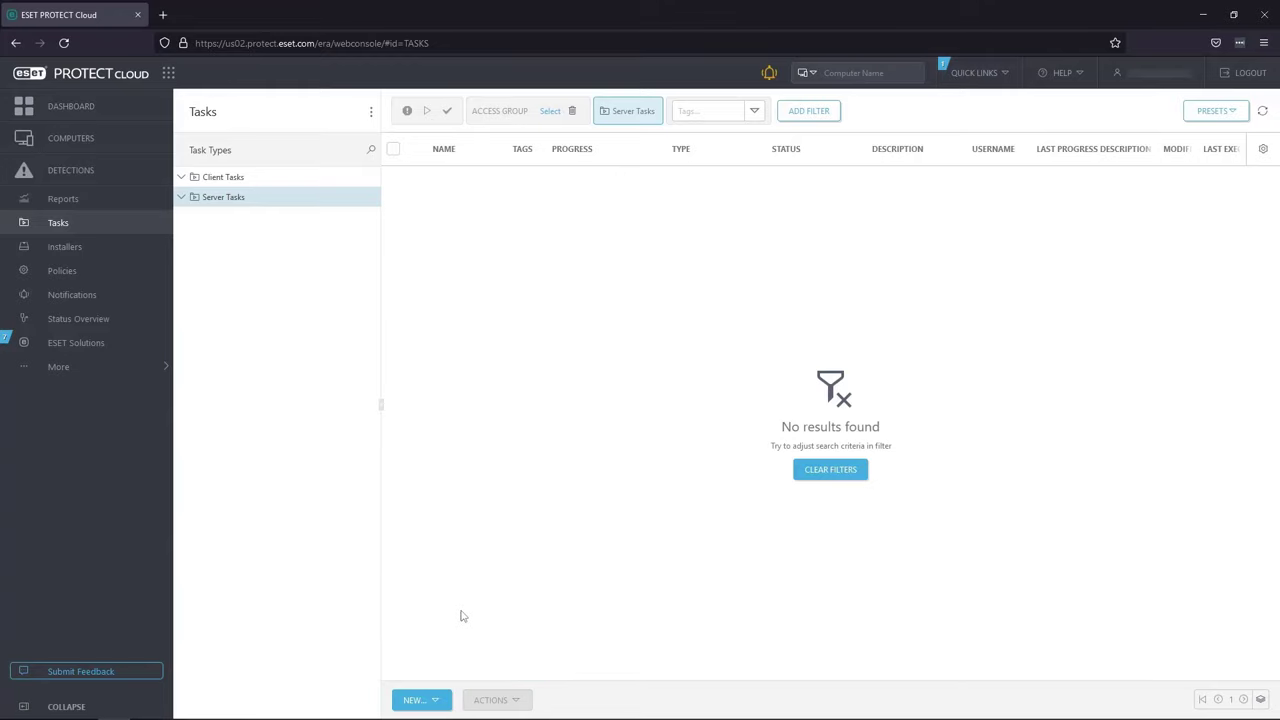
{"action": "left_click", "coordinate": [446, 702]}
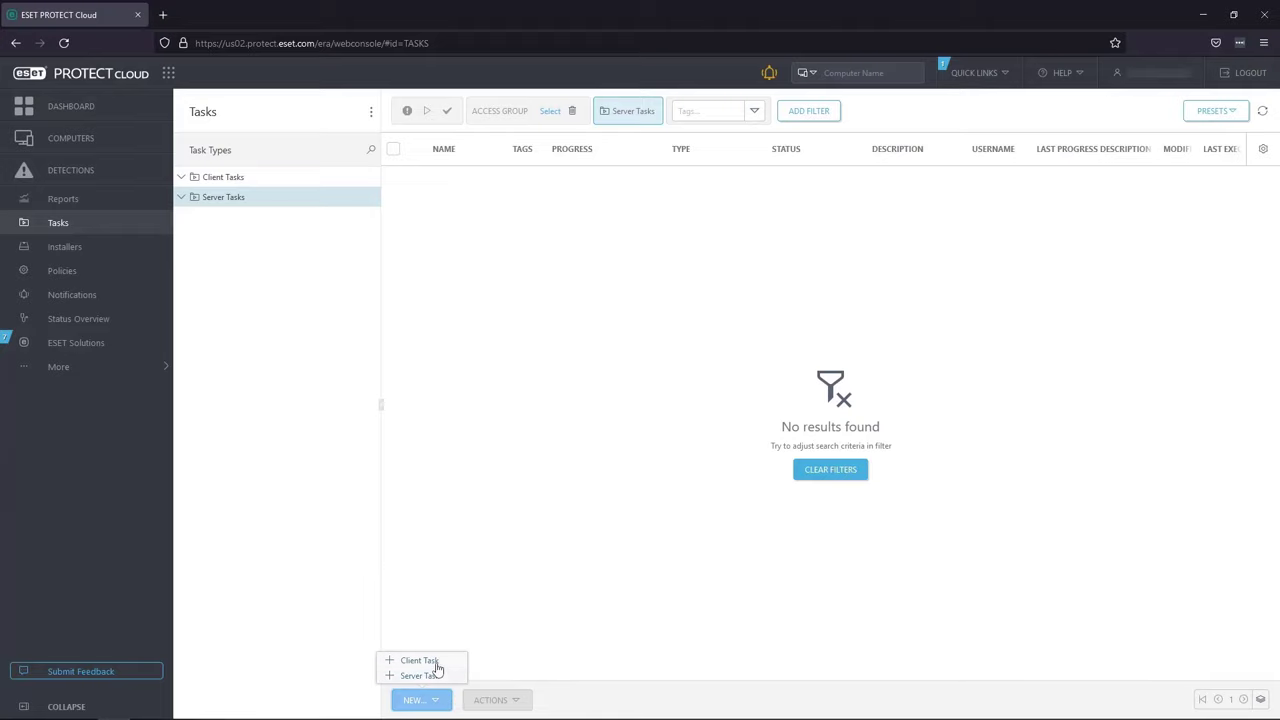
{"action": "left_click", "coordinate": [430, 661]}
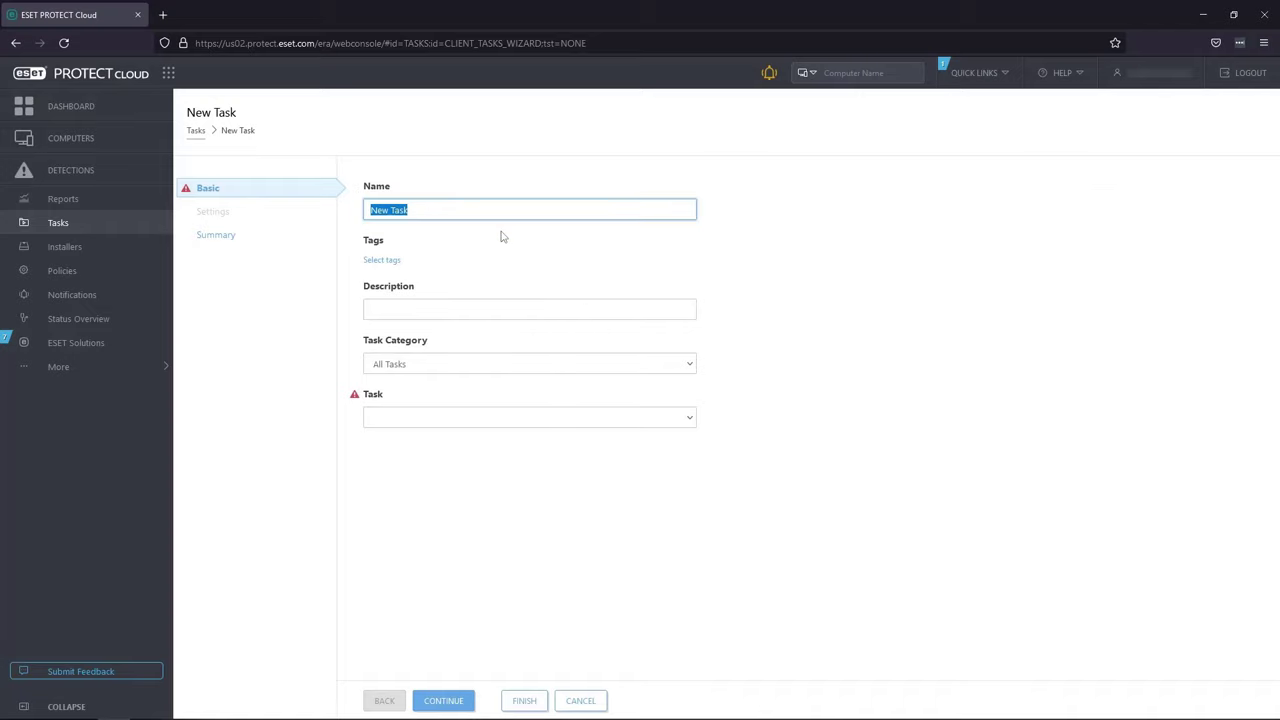
{"action": "type", "text": "Activate ESET LiveGuard Advanced"}
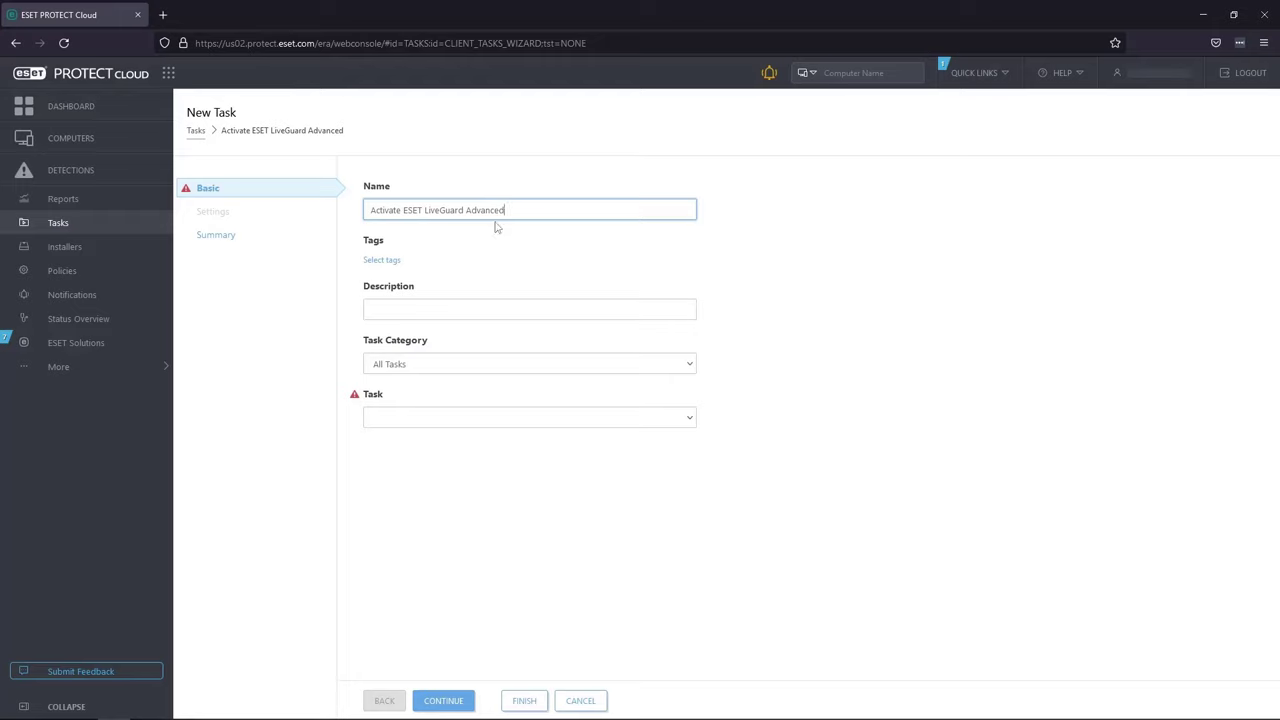
{"action": "left_click", "coordinate": [426, 423]}
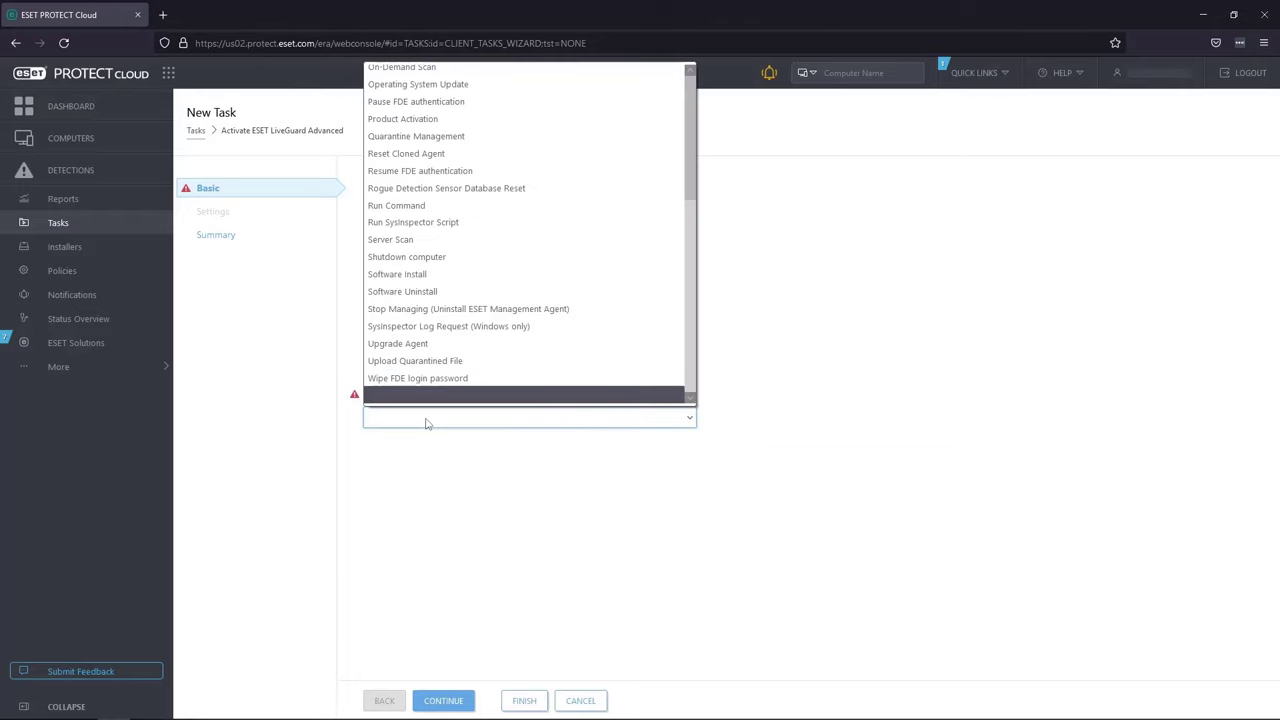
{"action": "left_click", "coordinate": [428, 119]}
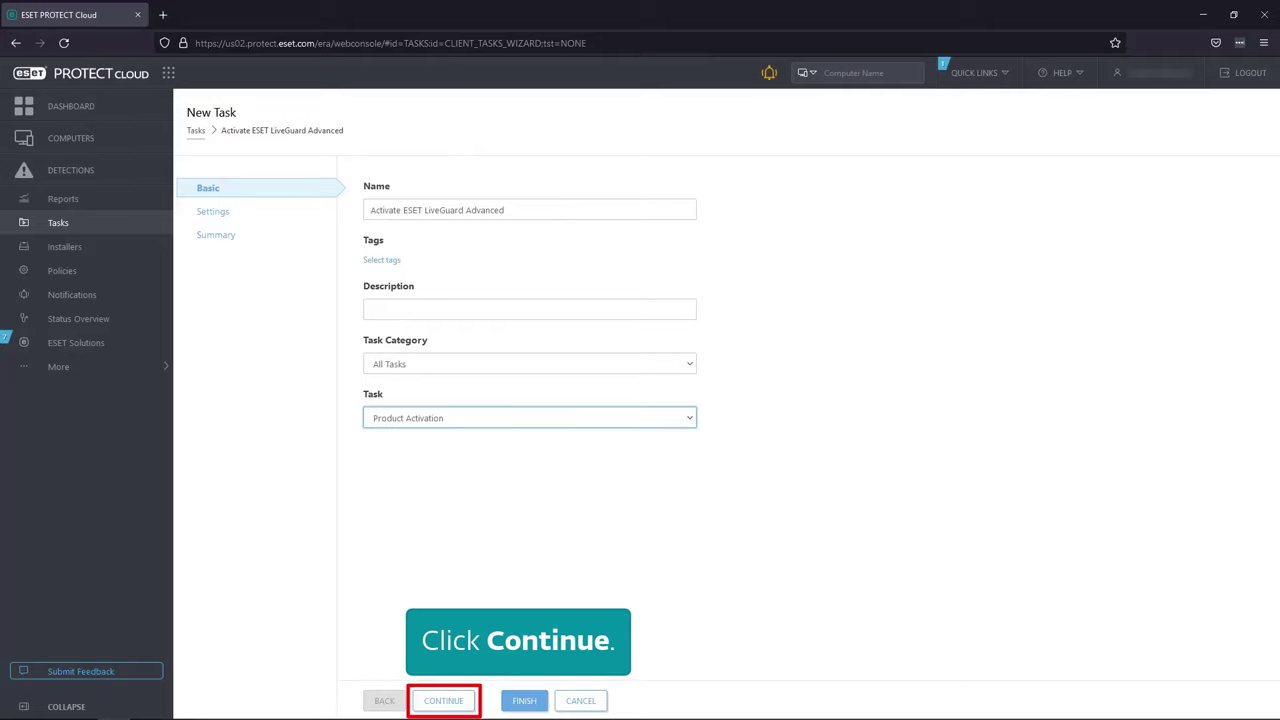
- Select the ESET LiveGuard Advanced for Endpoint Security + Server Security license in the task's settings and finish creating the task
{"action": "left_click", "coordinate": [443, 698]}
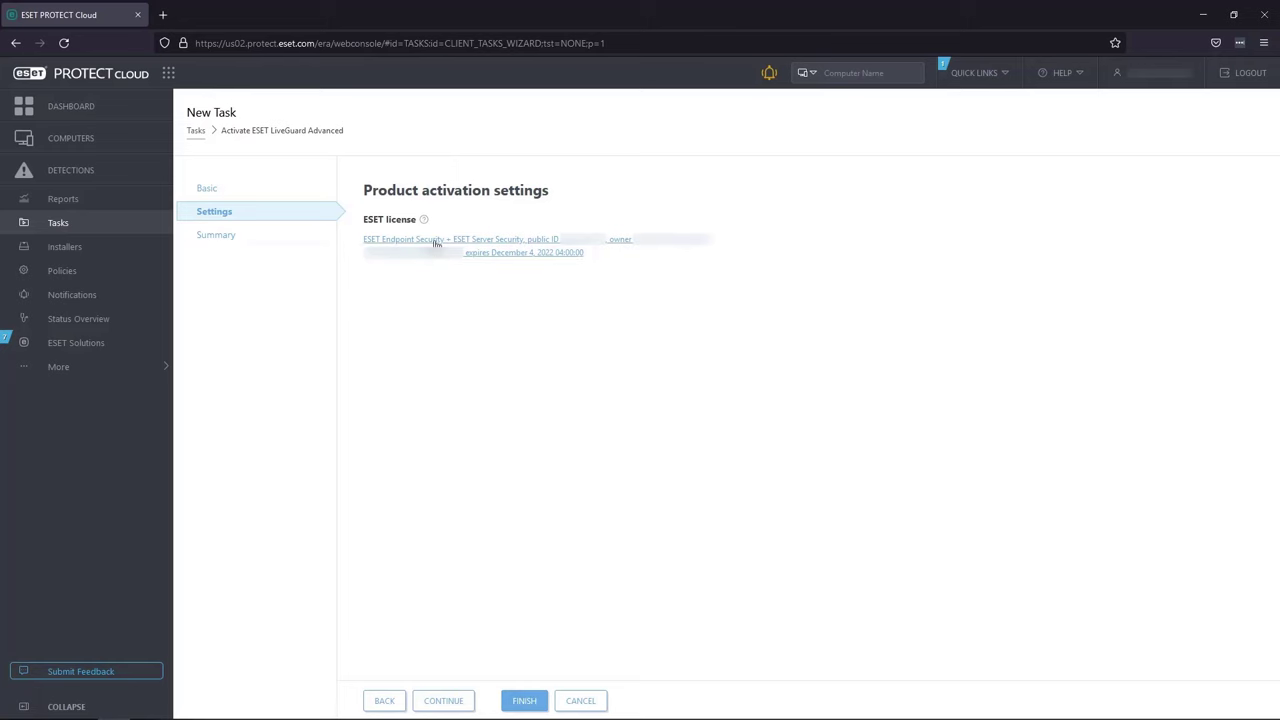
{"action": "left_click", "coordinate": [435, 246]}
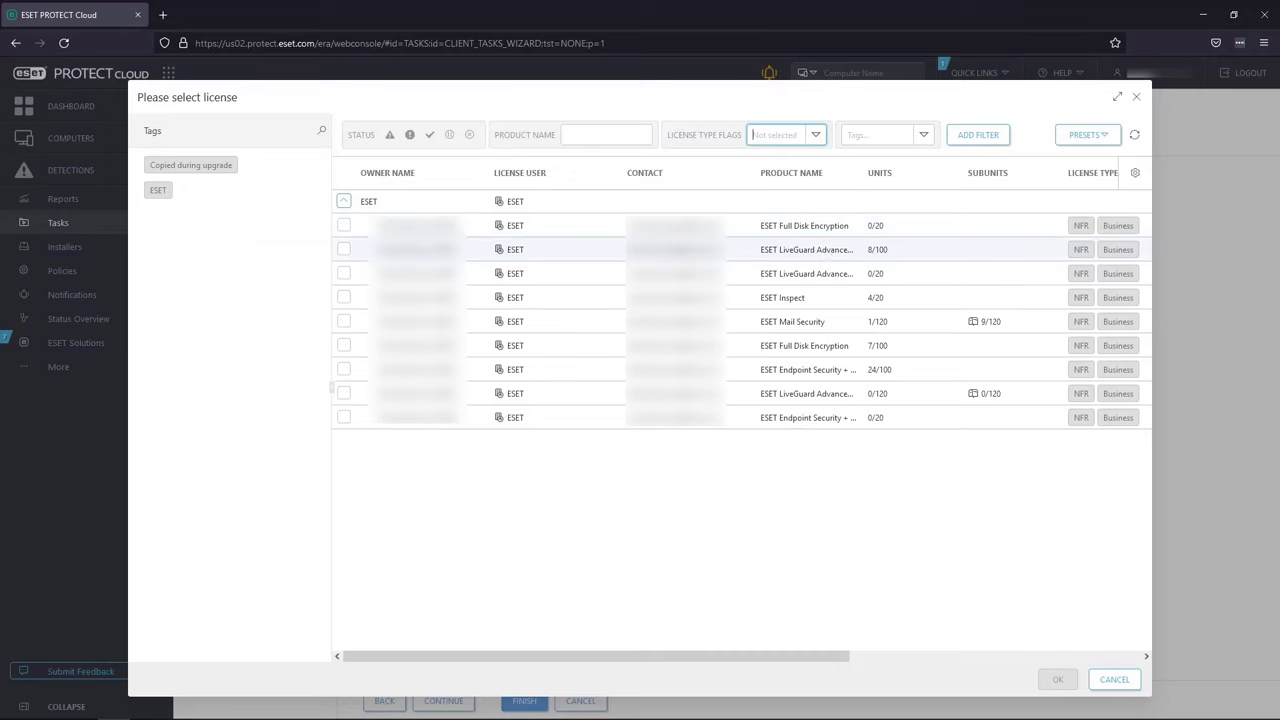
{"action": "left_click", "coordinate": [343, 249]}
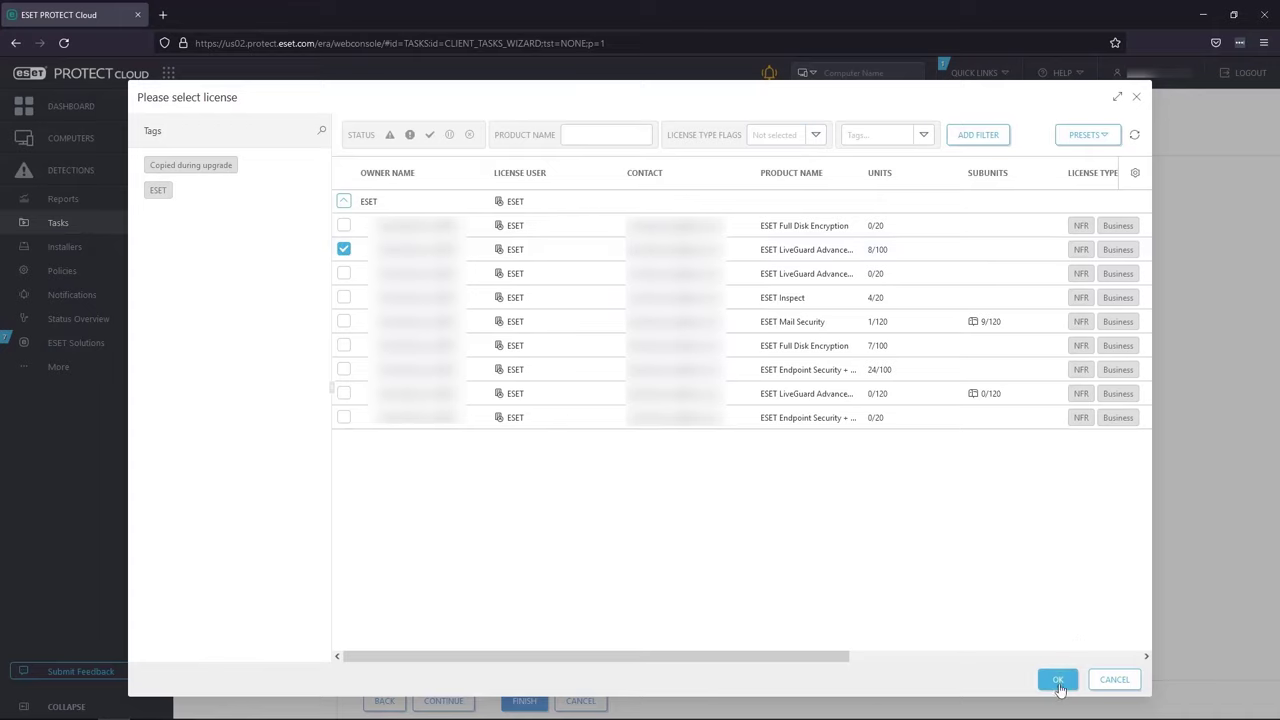
{"action": "left_click", "coordinate": [1058, 679]}
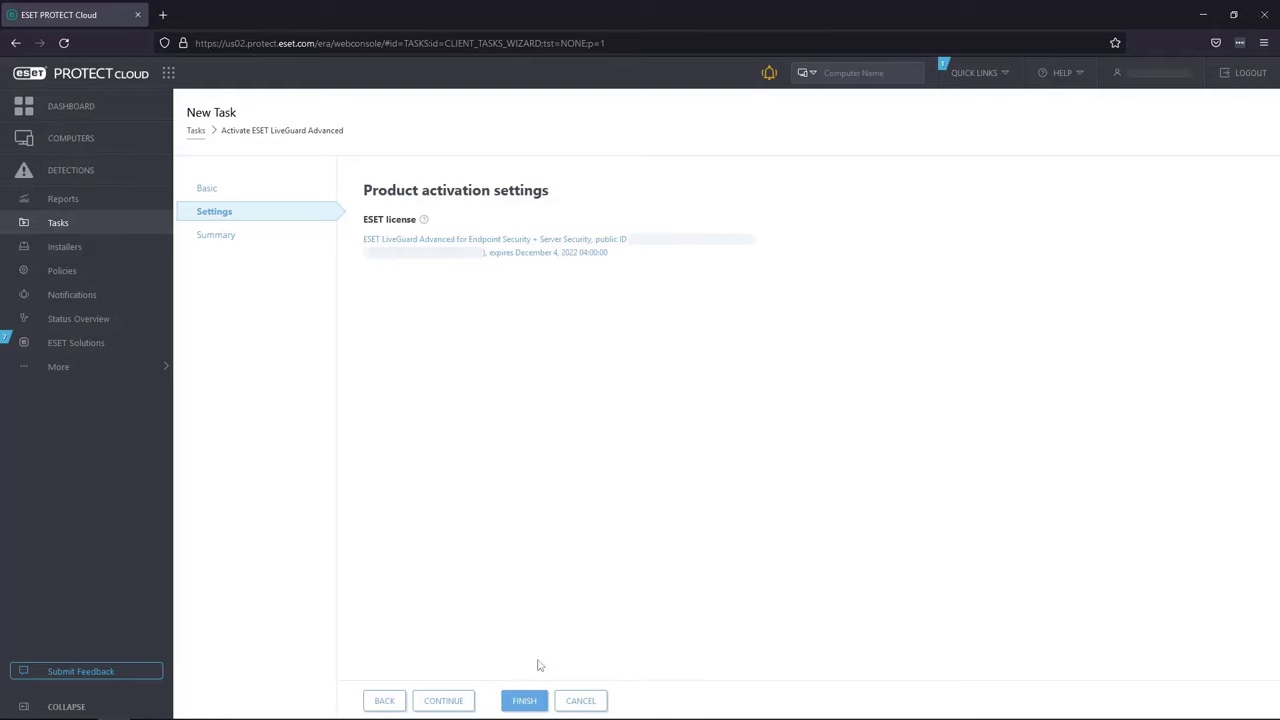
{"action": "left_click", "coordinate": [522, 700]}
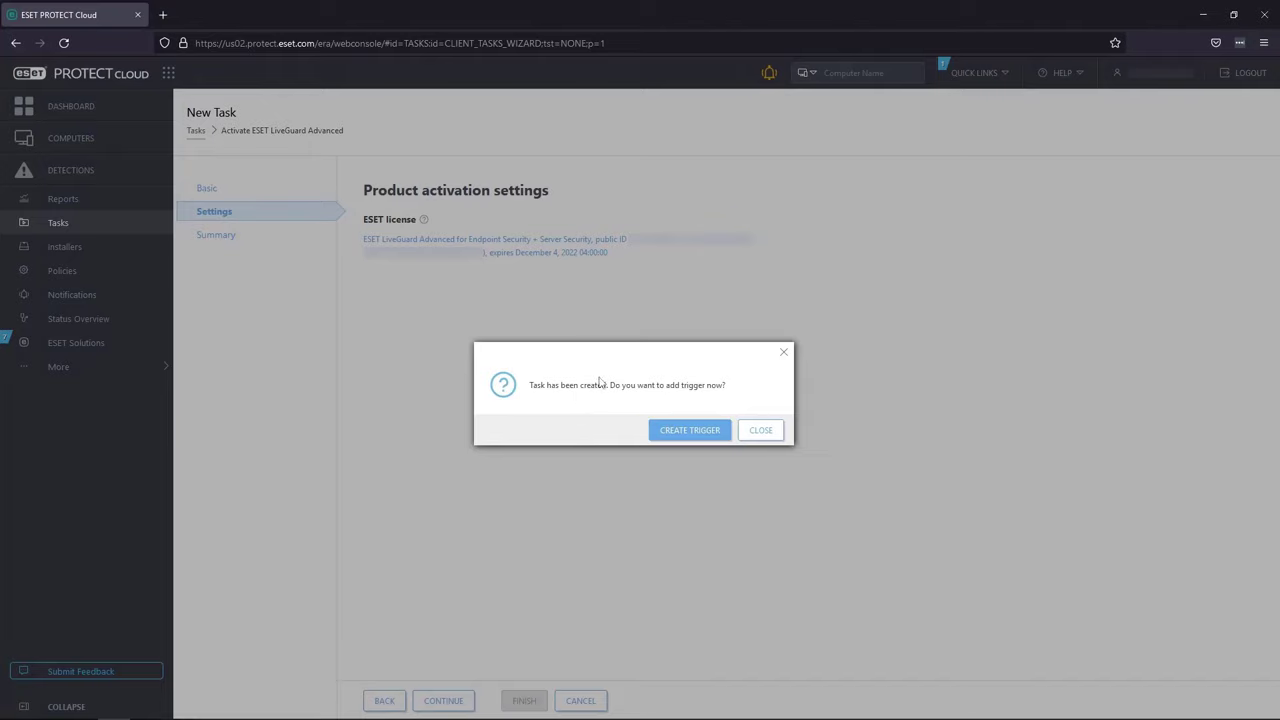
- Create a trigger for the new task and add the All static group as its target
{"action": "left_click", "coordinate": [689, 432]}
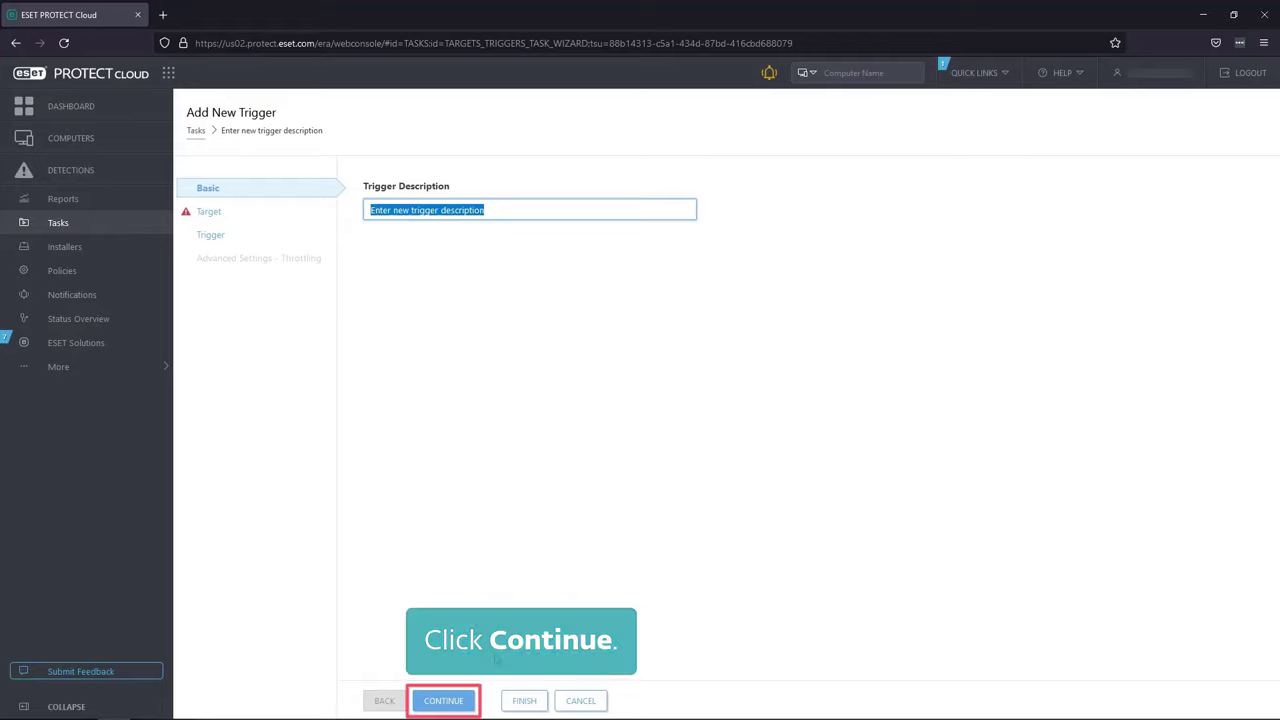
{"action": "left_click", "coordinate": [445, 701]}
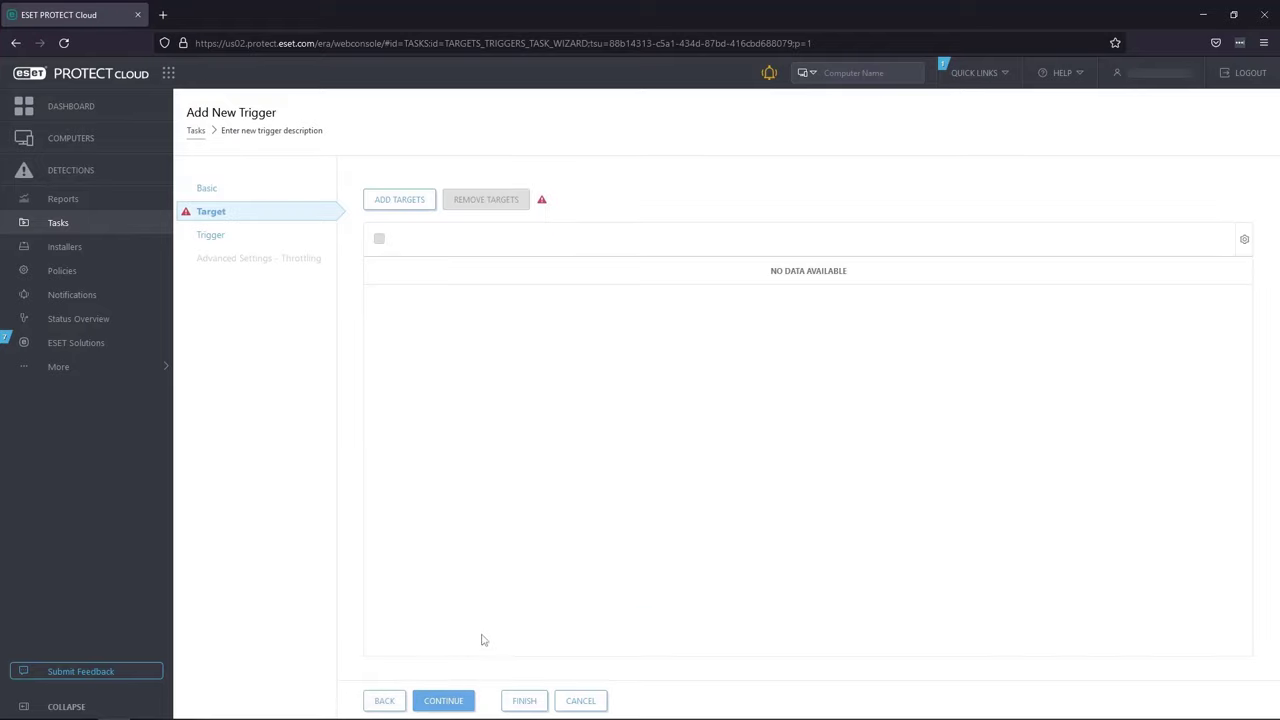
{"action": "left_click", "coordinate": [410, 202]}
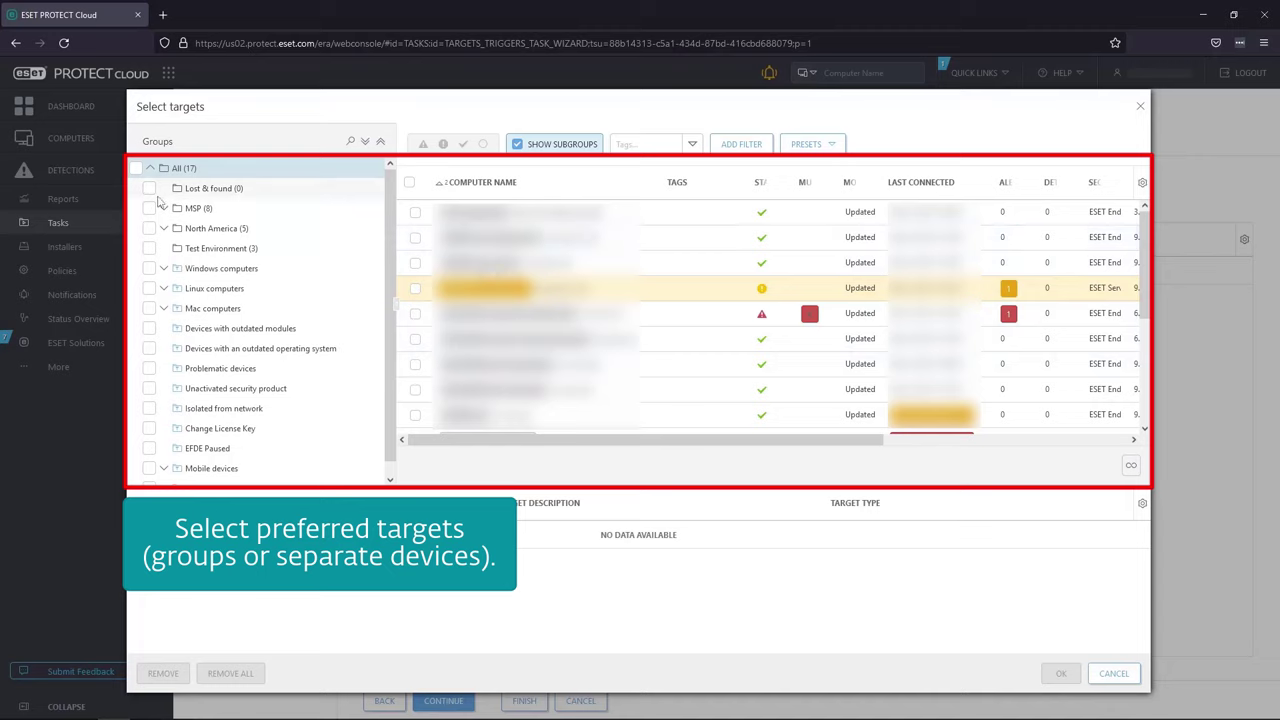
{"action": "left_click", "coordinate": [136, 168]}
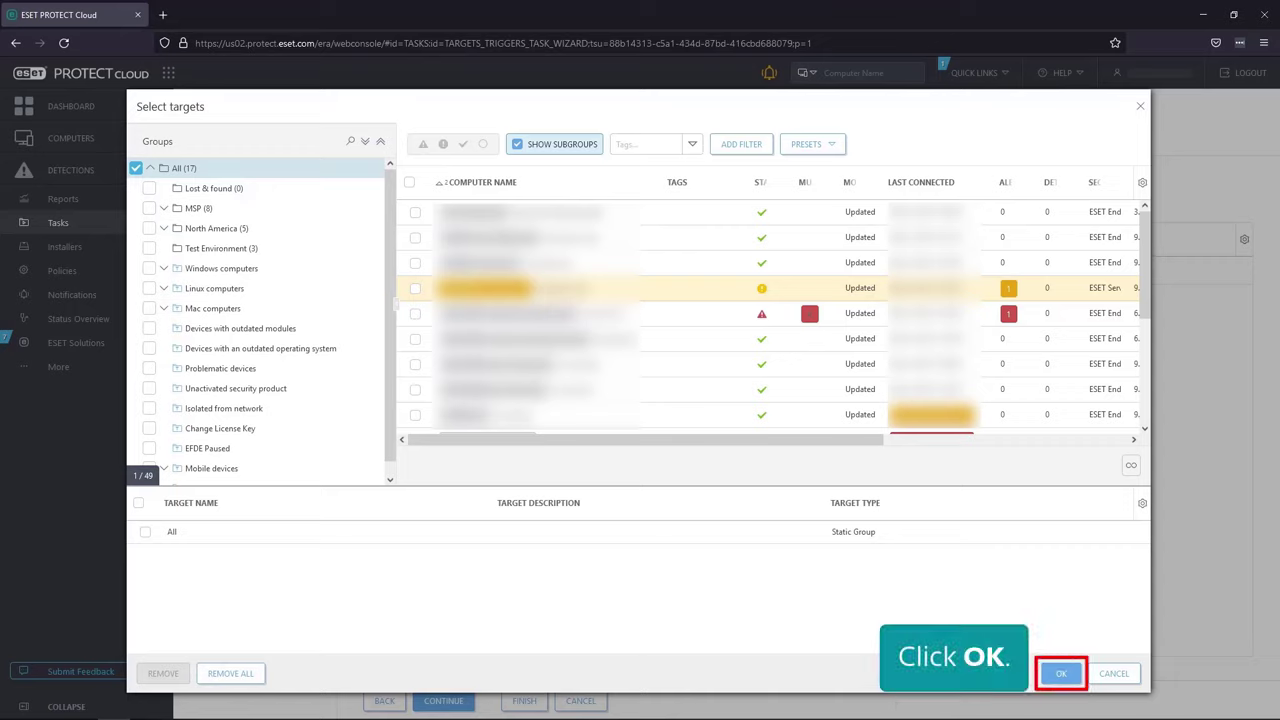
{"action": "left_click", "coordinate": [1060, 674]}
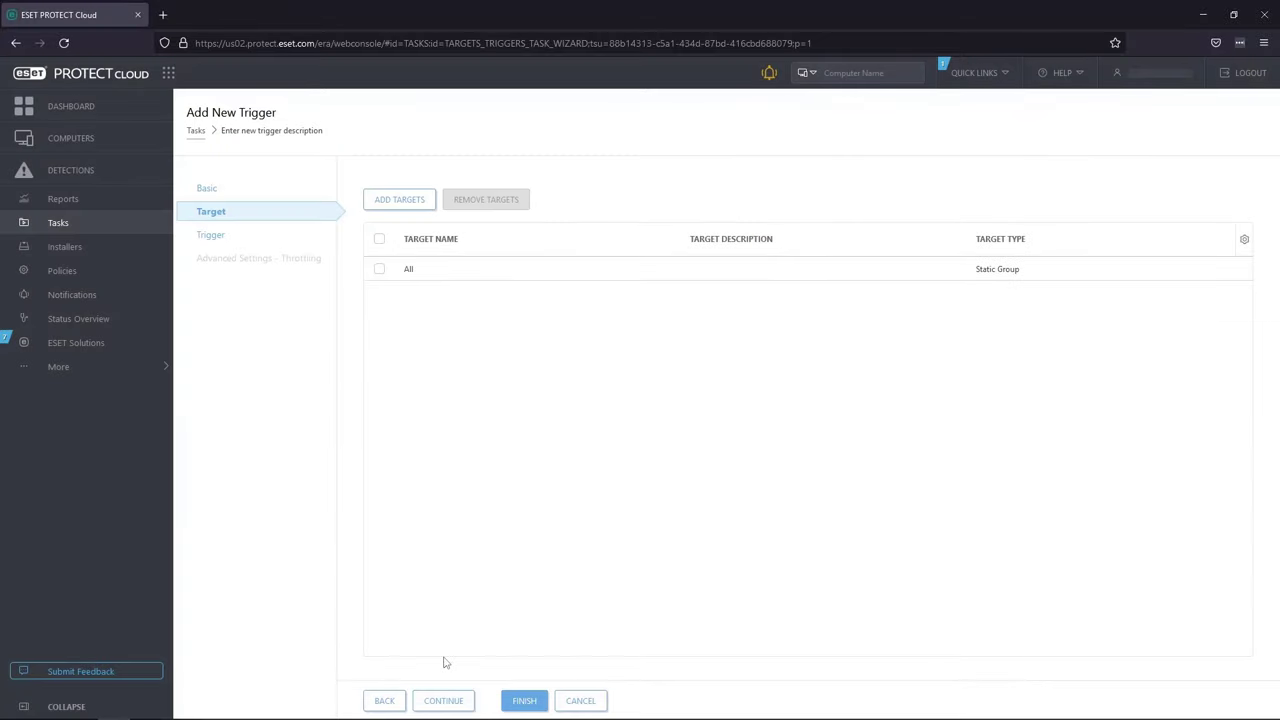
- Set the trigger type to As Soon As Possible and finish the trigger
{"action": "left_click", "coordinate": [441, 698]}
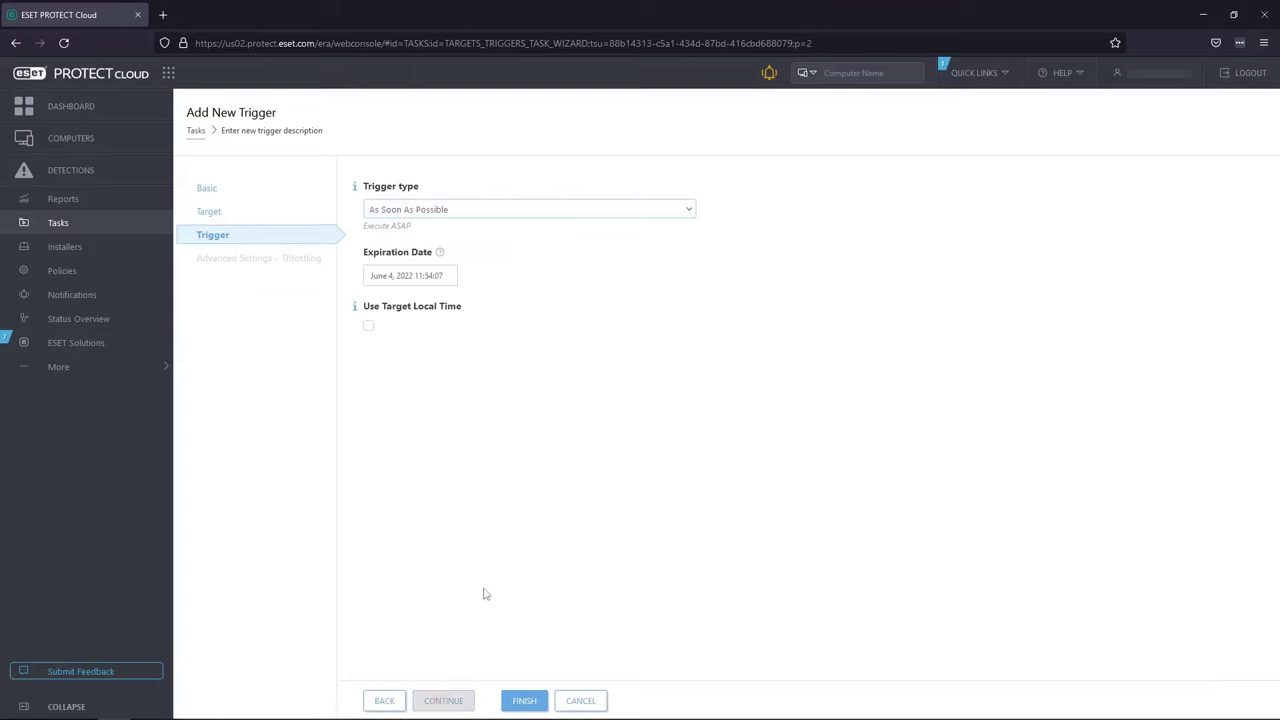
{"action": "left_click", "coordinate": [604, 209]}
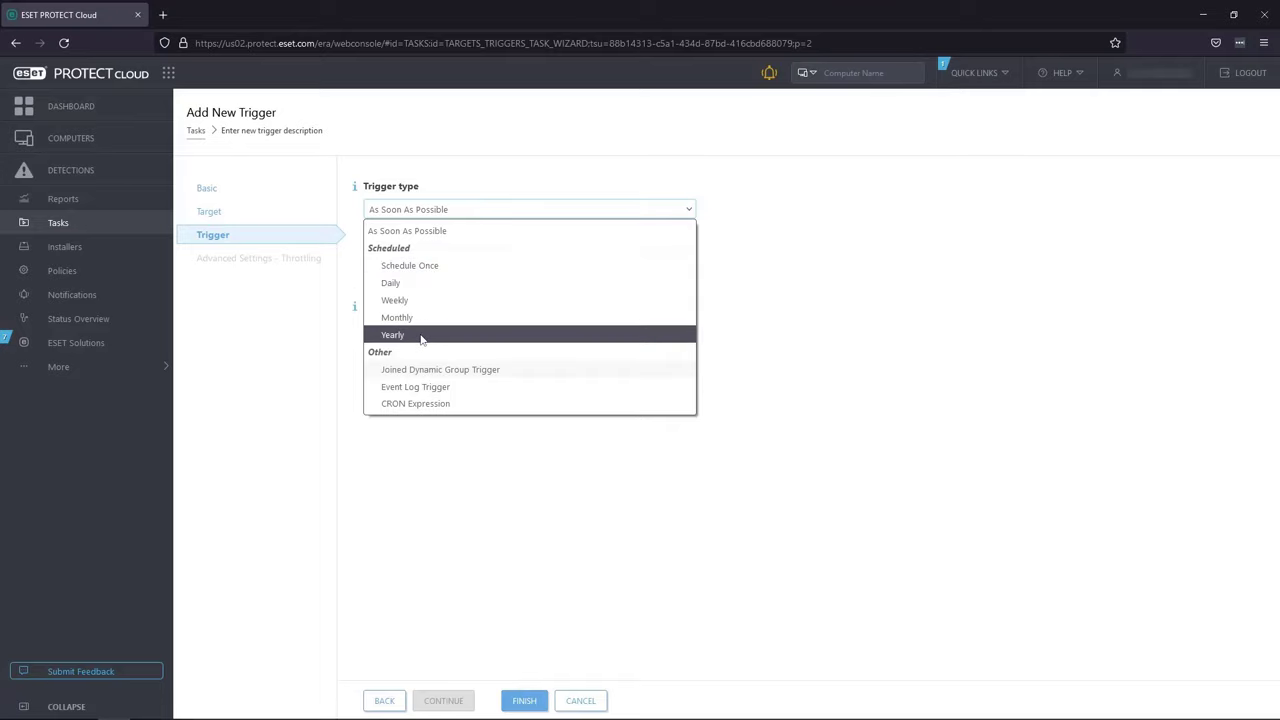
{"action": "left_click", "coordinate": [421, 233]}
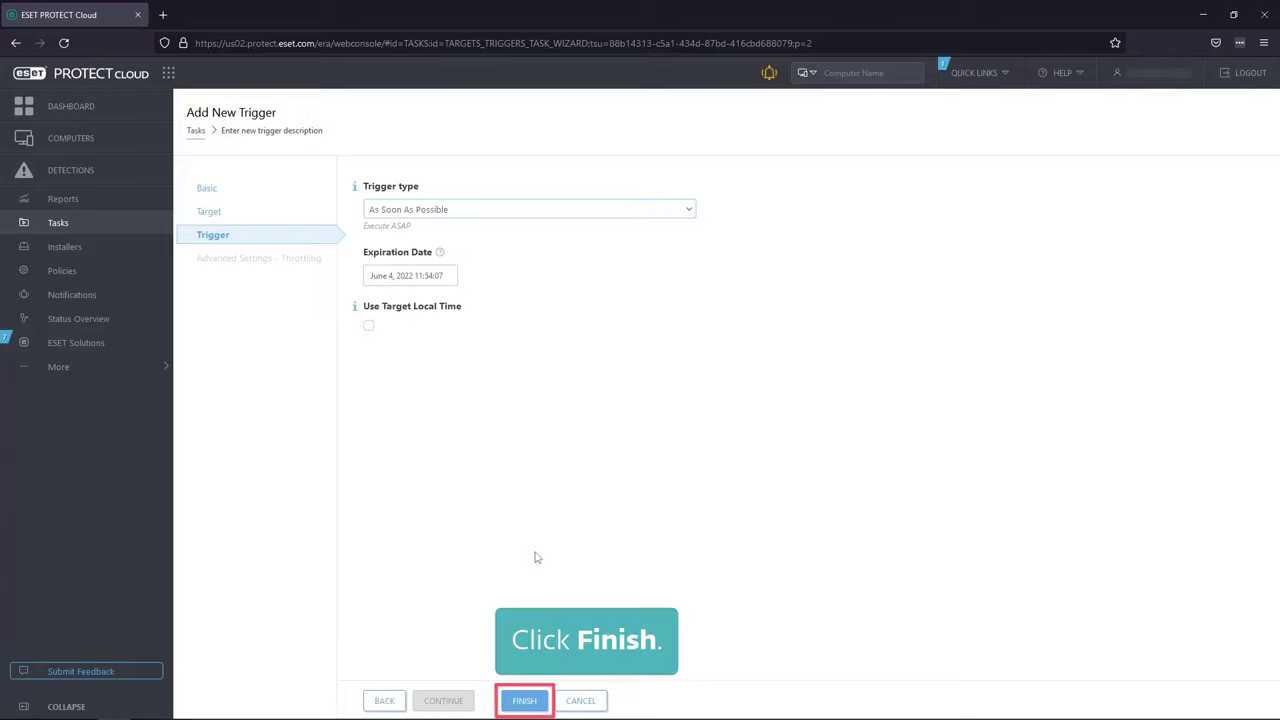
{"action": "left_click", "coordinate": [525, 702]}
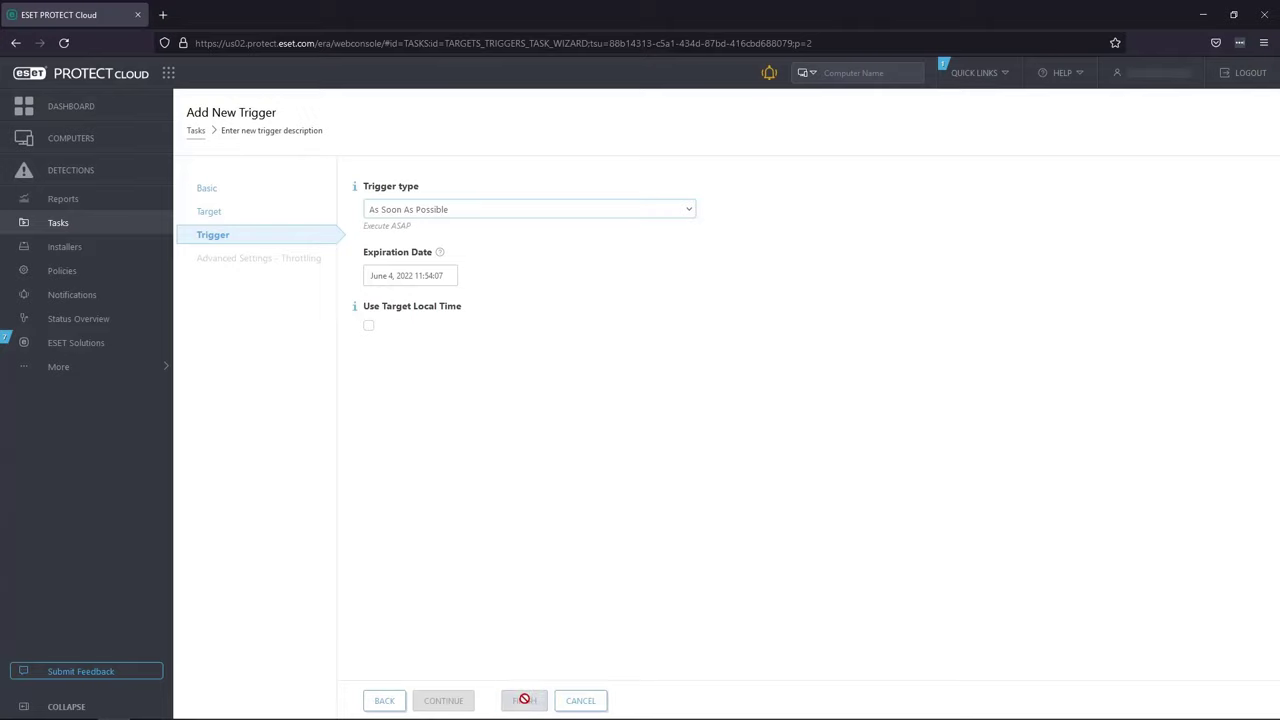